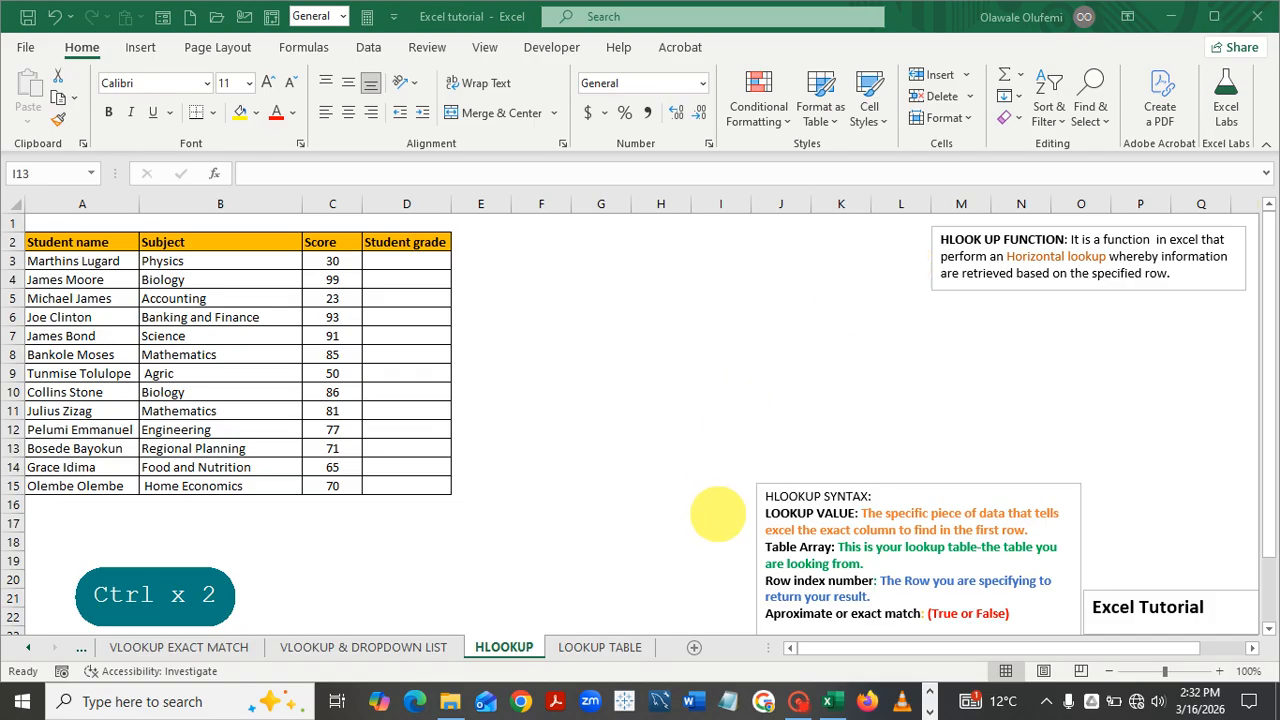
Look over the LOOKUP TABLE sheet, then return to the student scores sheet
key("ctrl")
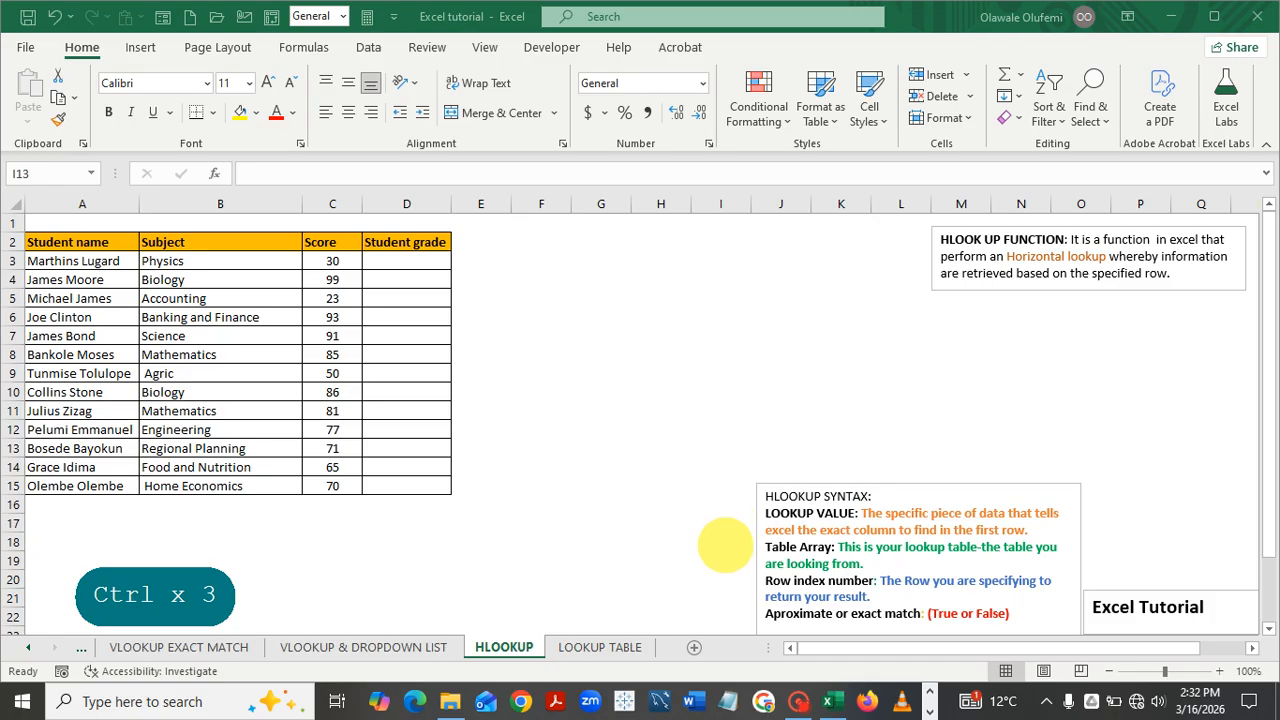
key("ctrl")
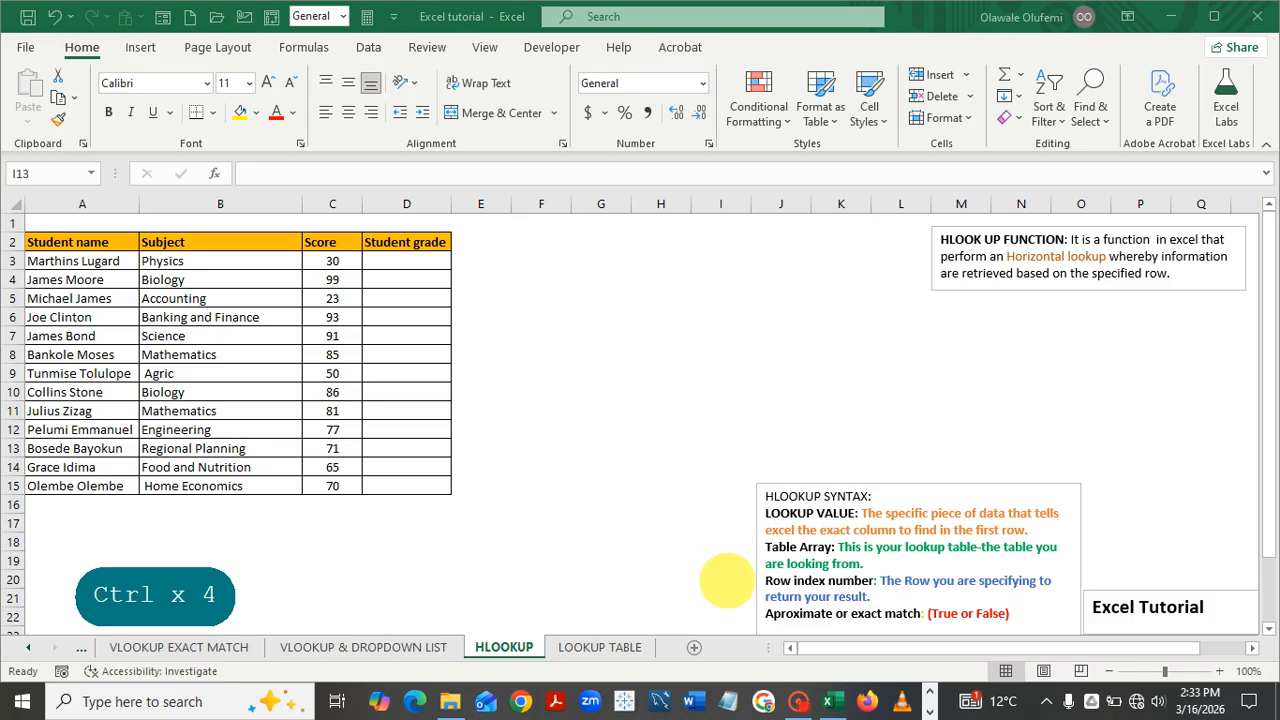
key("ctrl")
key("ctrl")
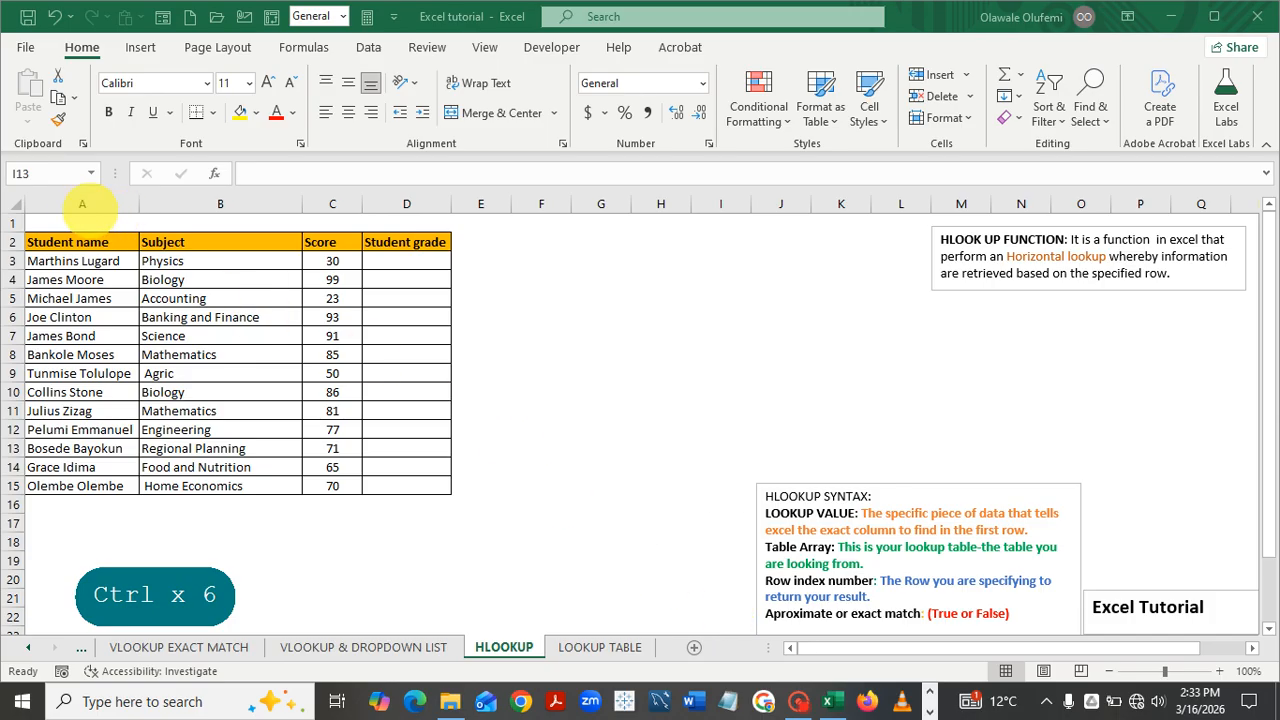
key("ctrl")
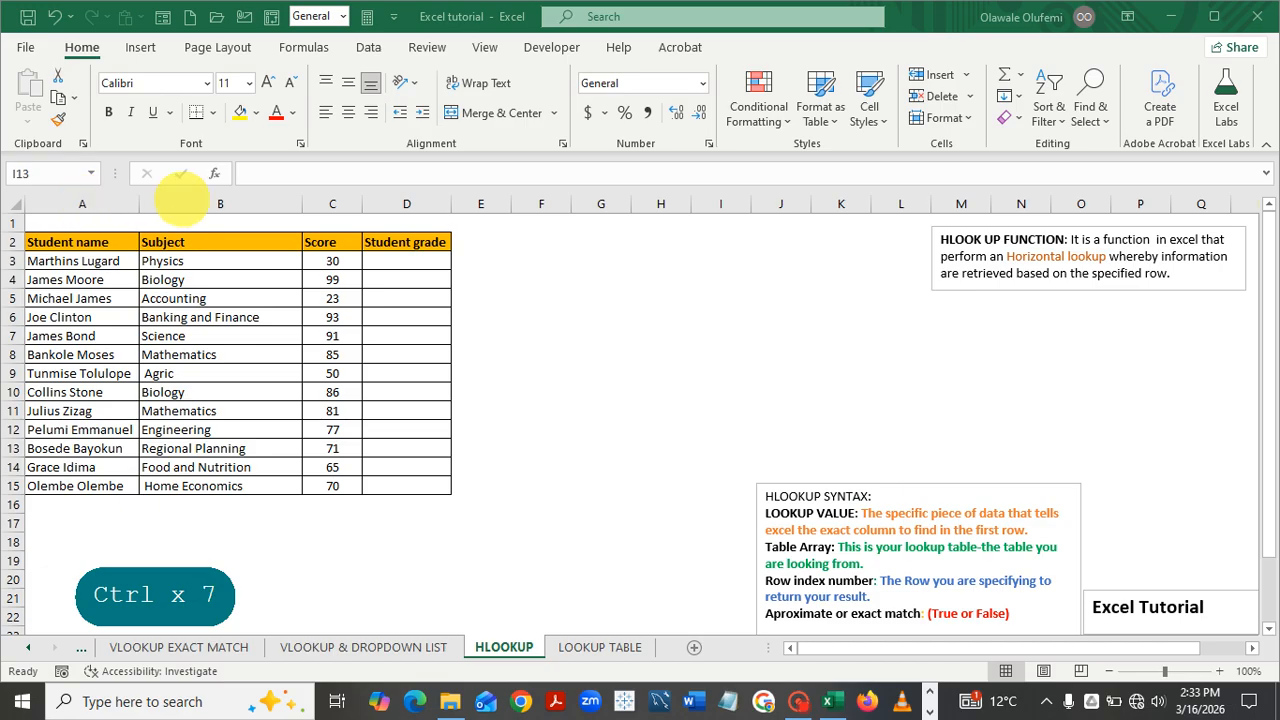
key("ctrl")
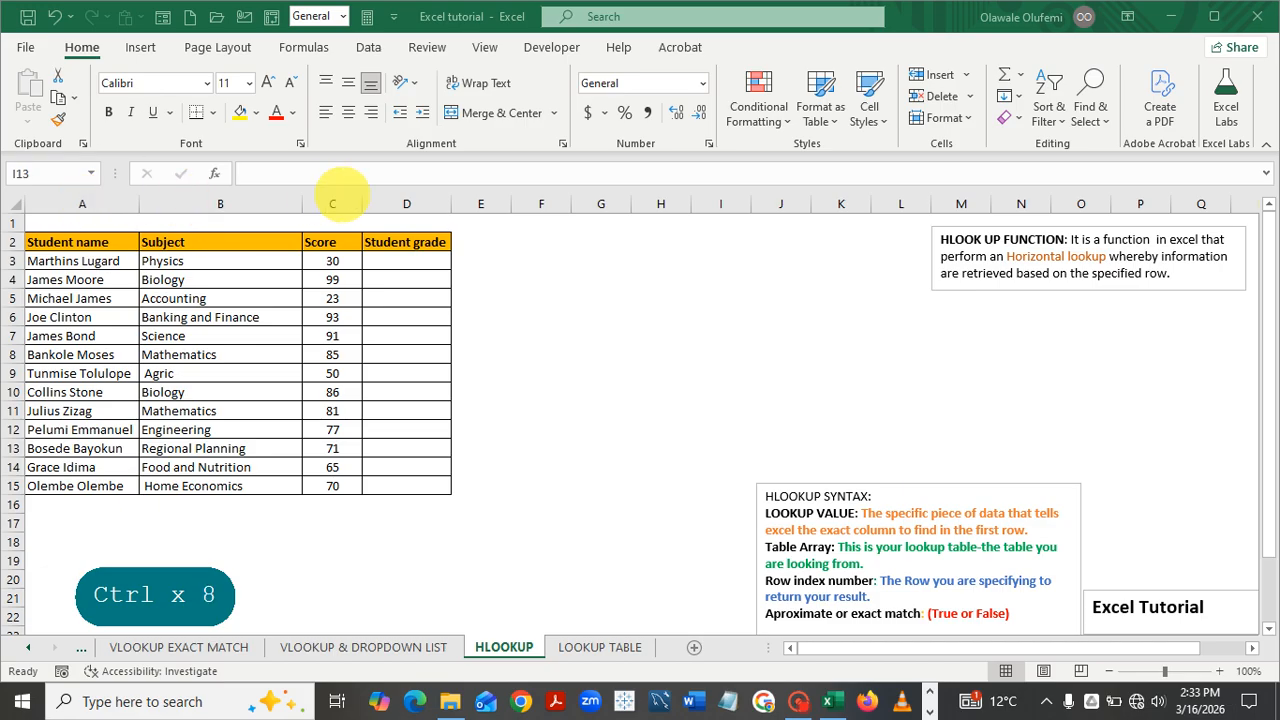
key("ctrl")
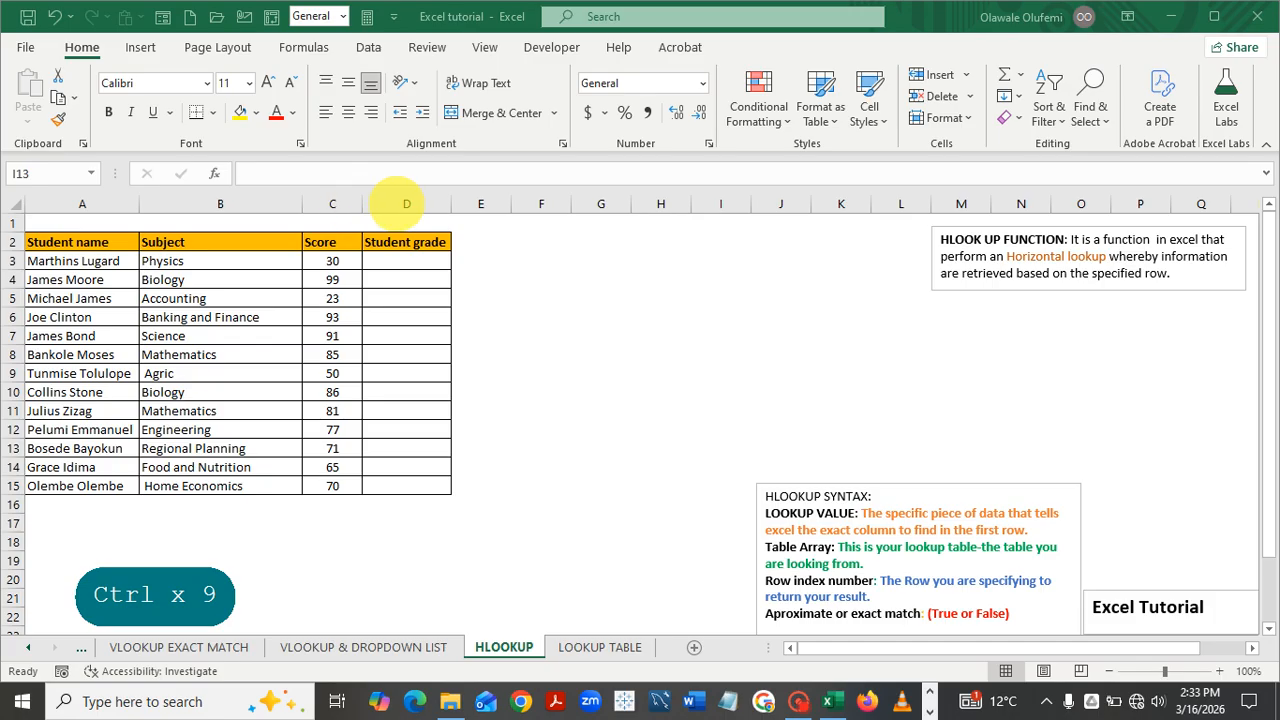
key("ctrl")
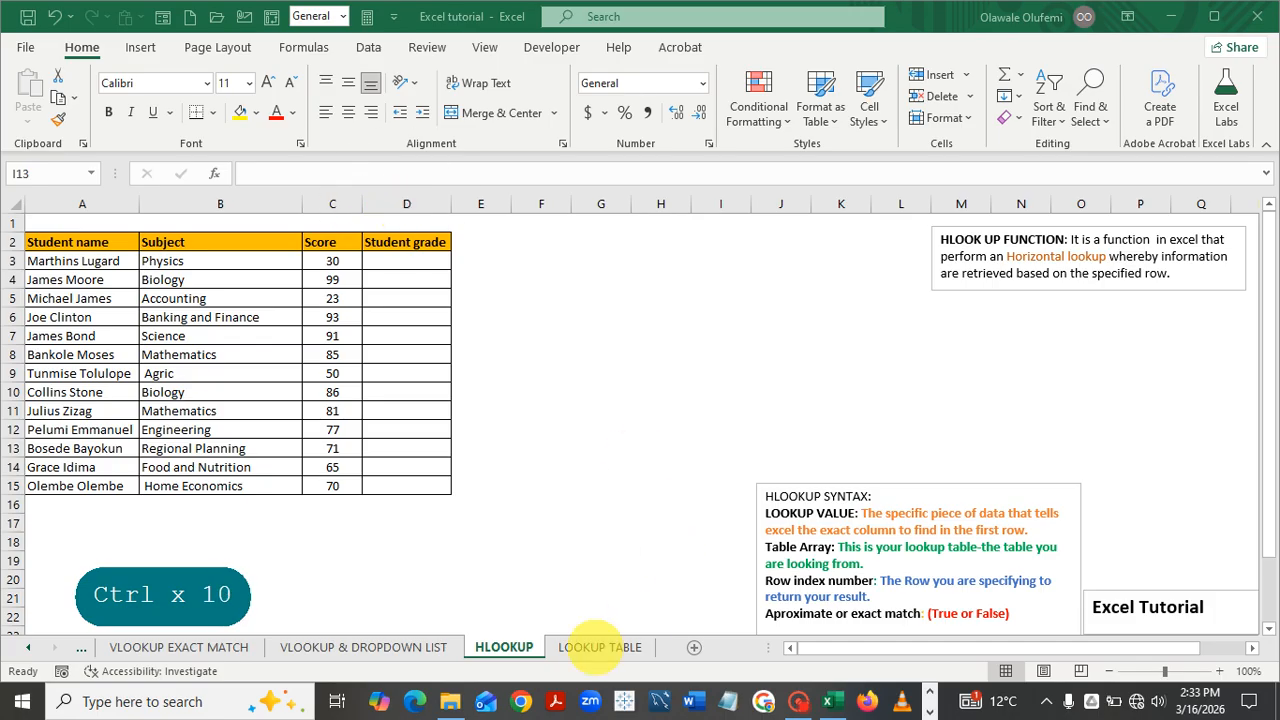
left_click(596, 647)
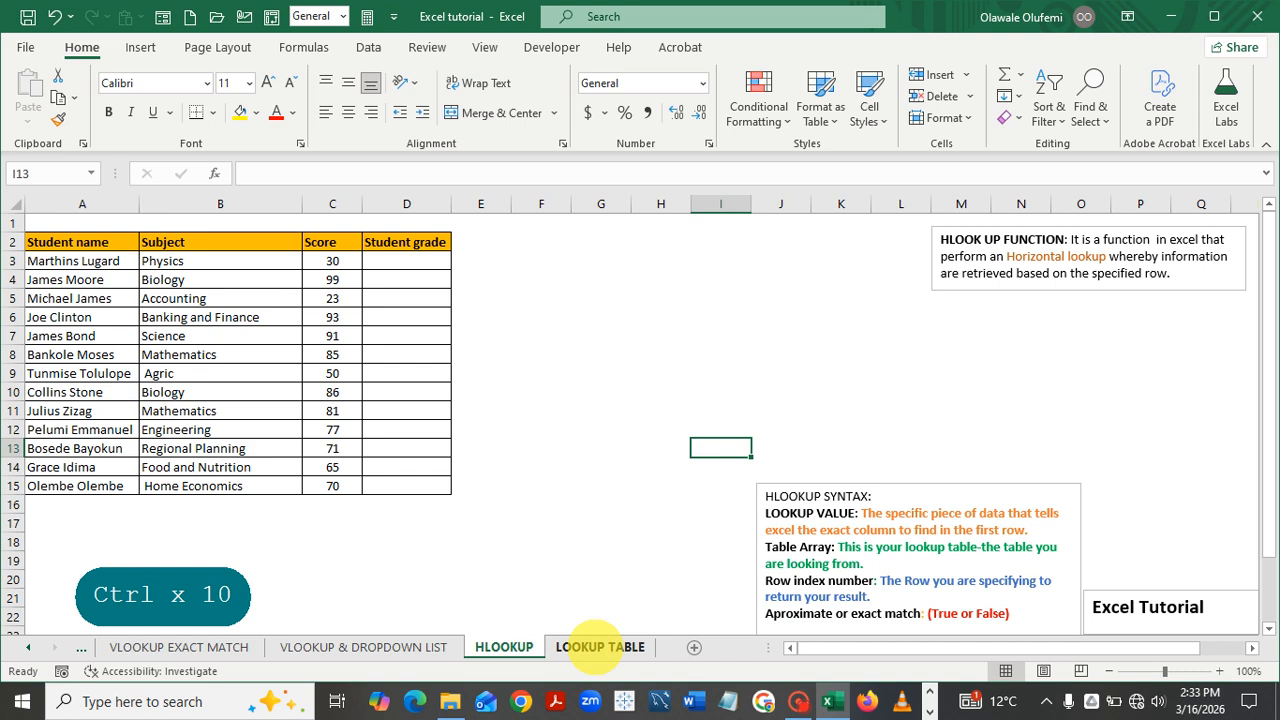
left_click(600, 647)
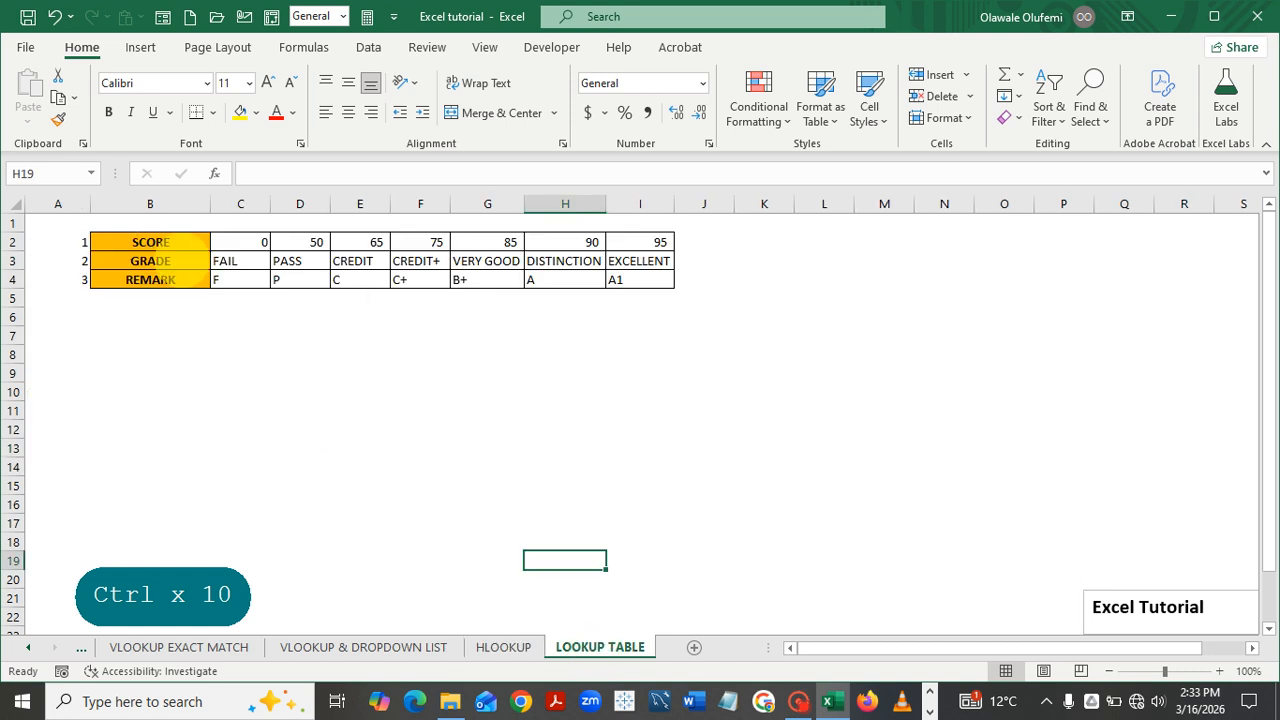
key("ctrl")
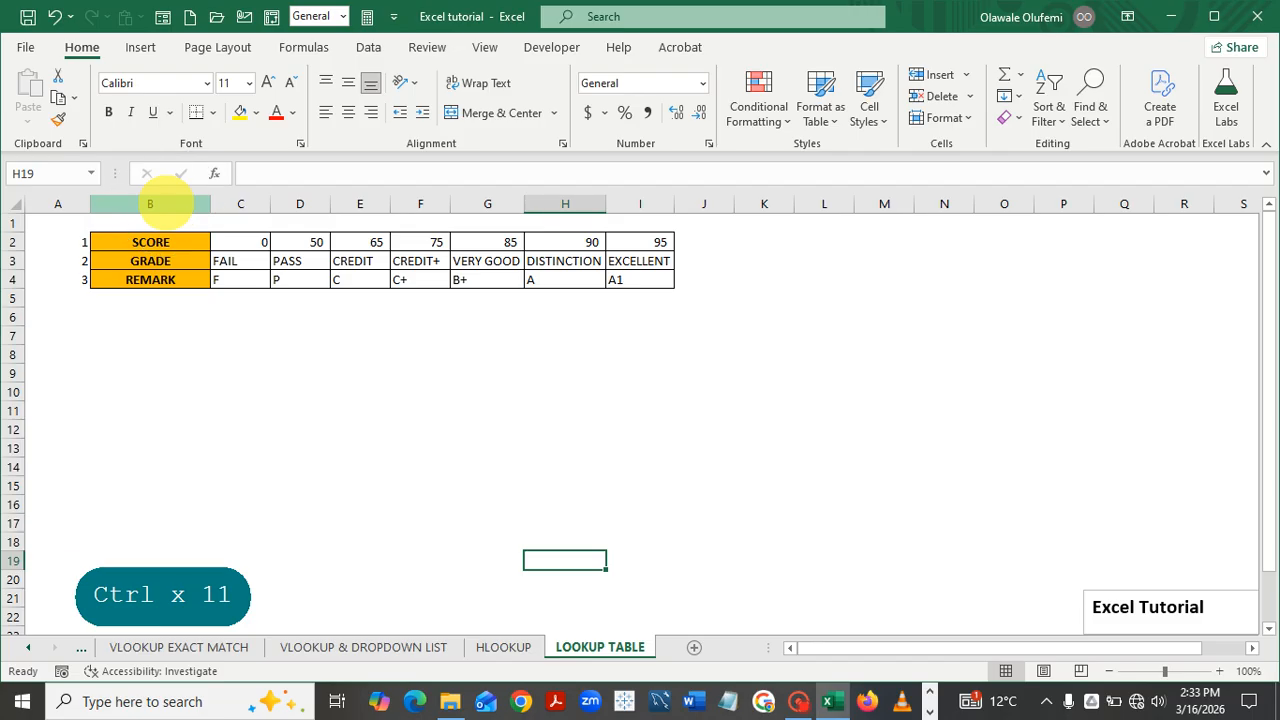
left_click(505, 647)
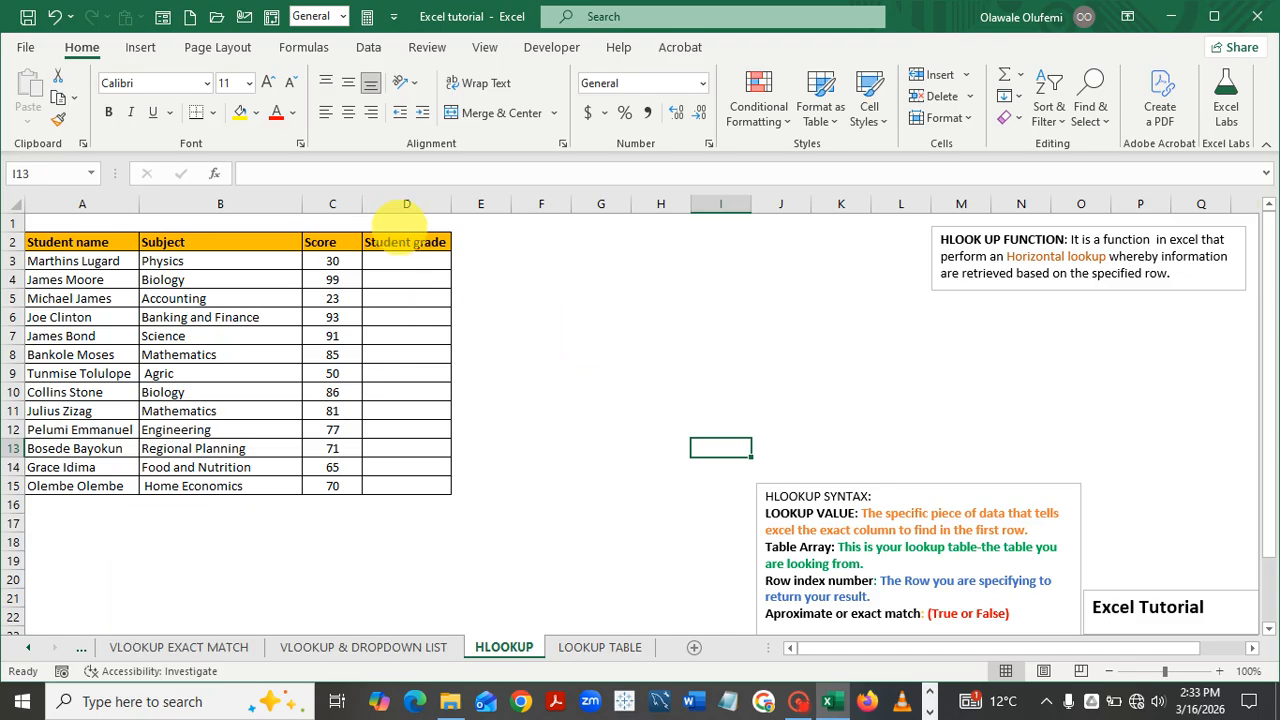
key("ctrl")
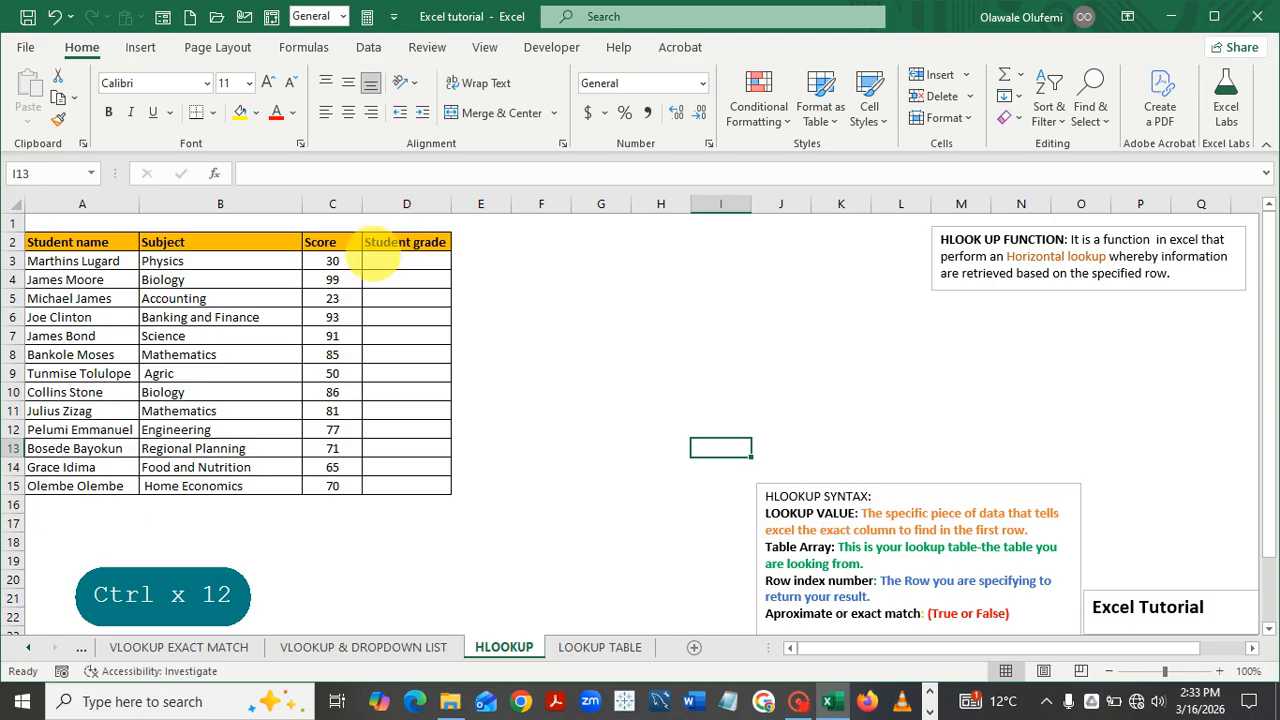
Begin =HLOOKUP(C3, in D3, using the first student's score as lookup value
left_click(384, 259)
type("=")
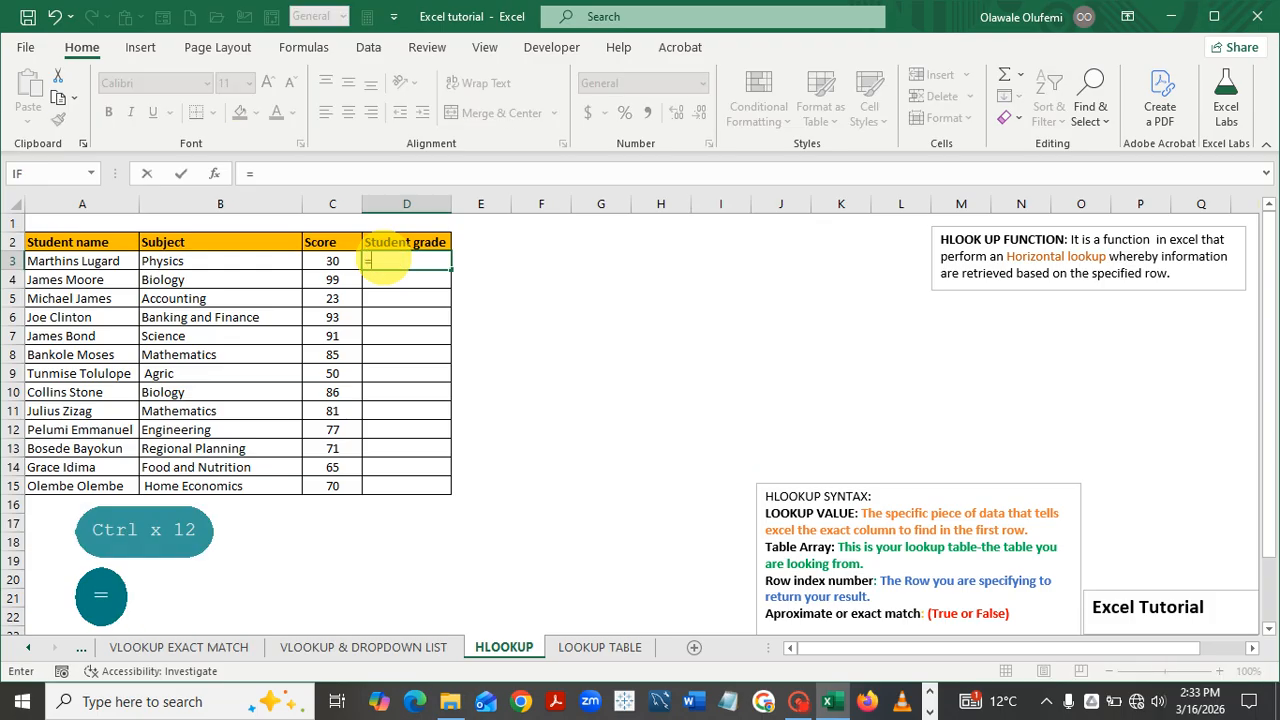
type("h")
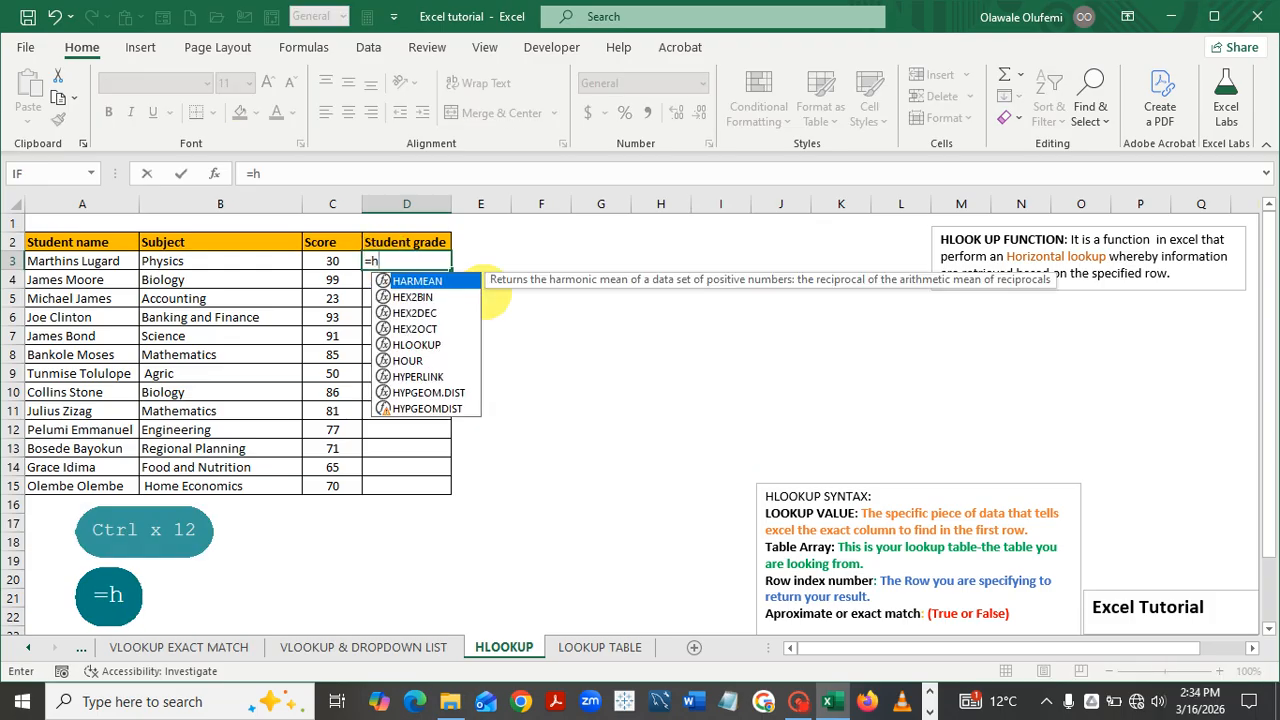
double_click(416, 344)
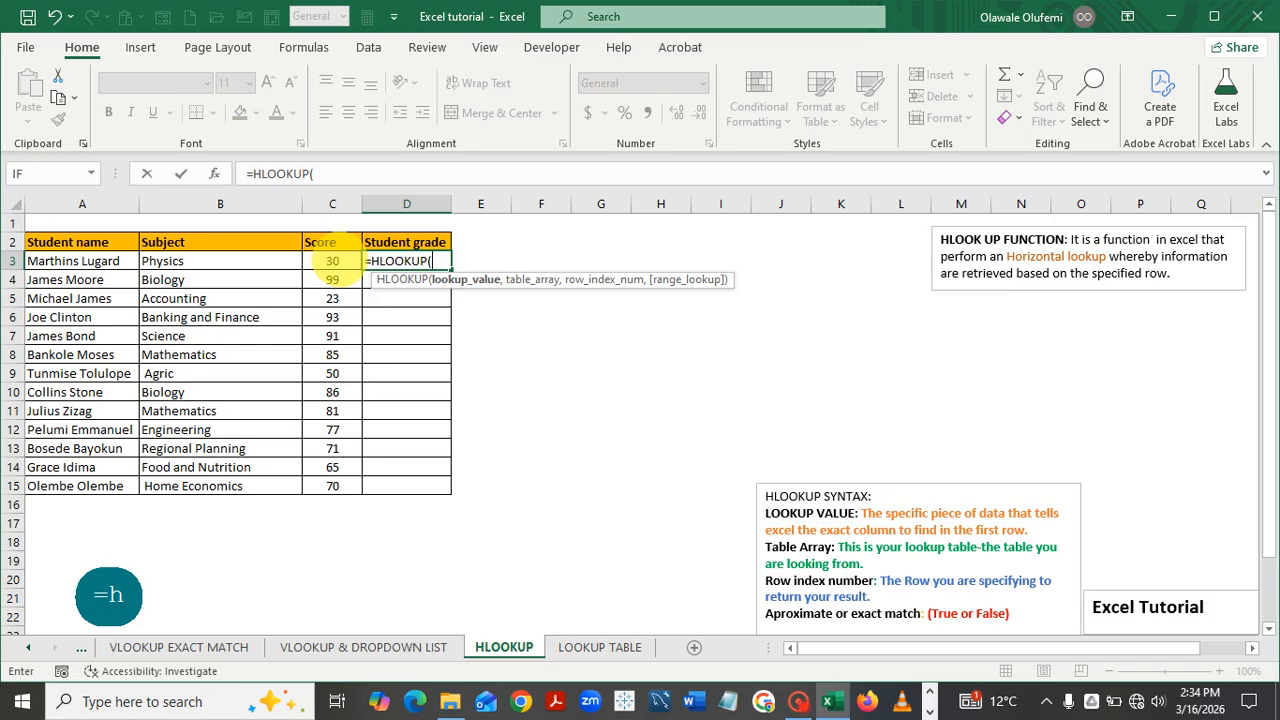
key("ctrl")
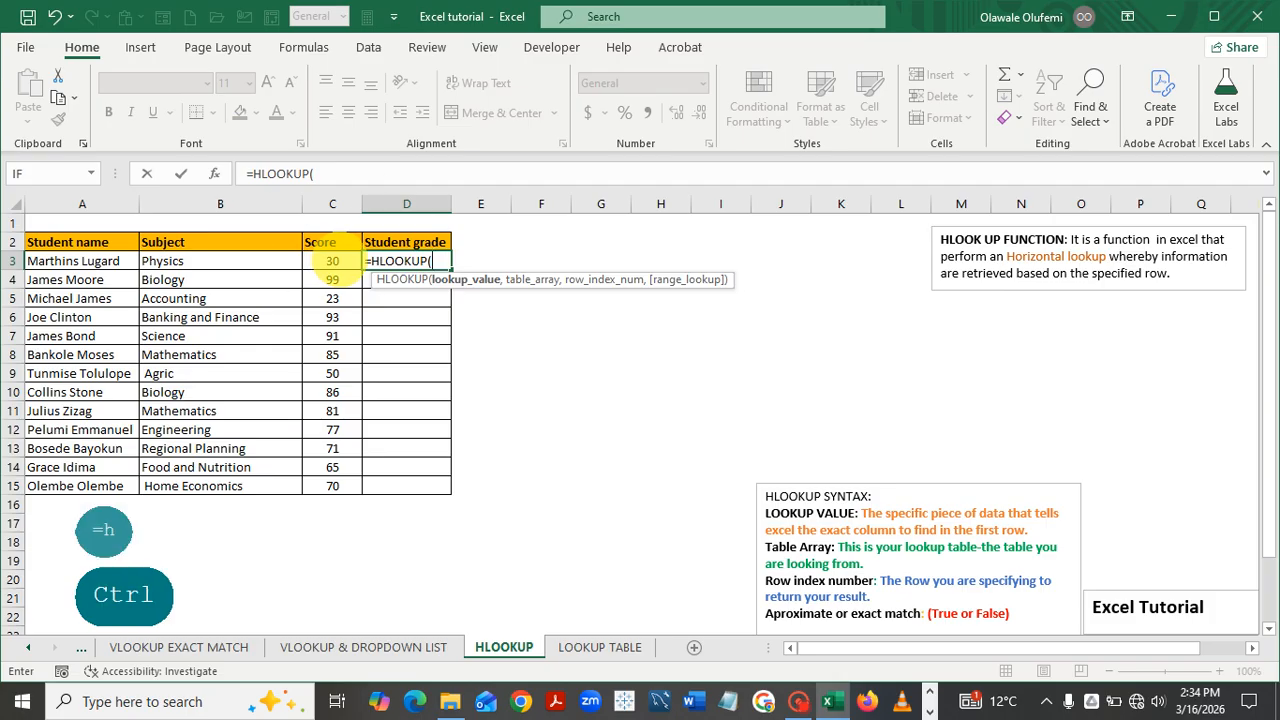
left_click(333, 260)
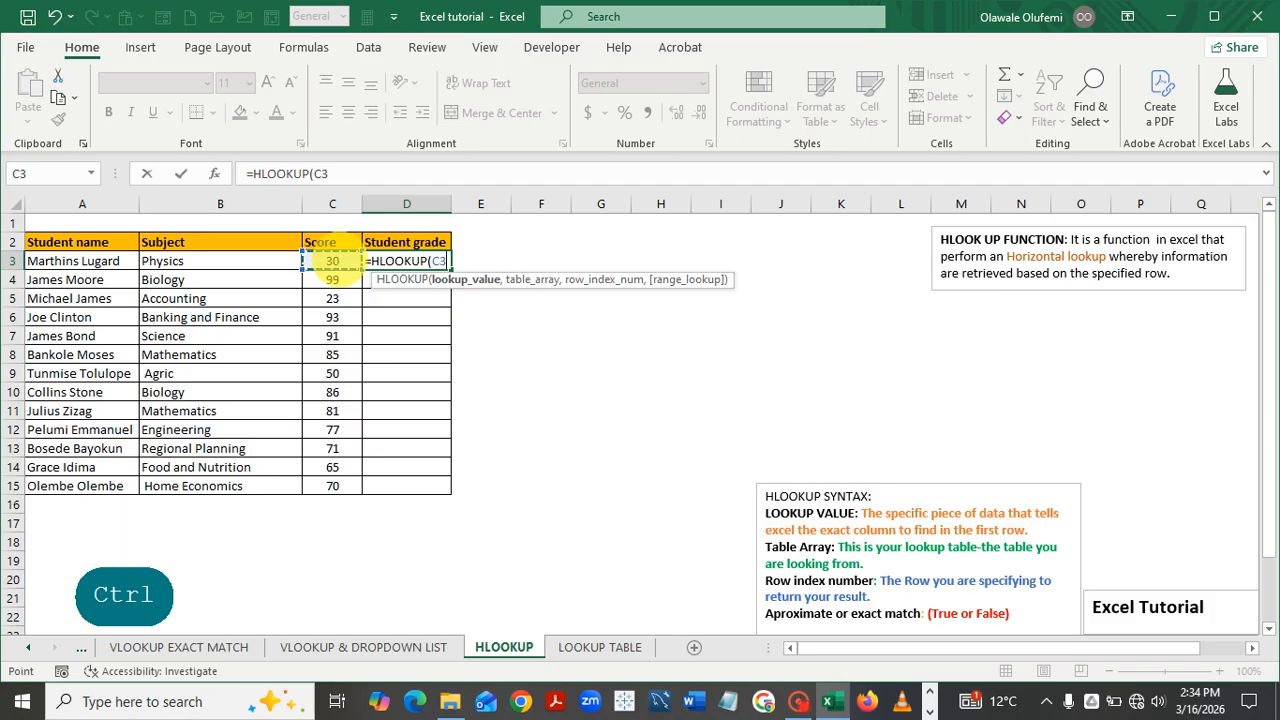
type(",")
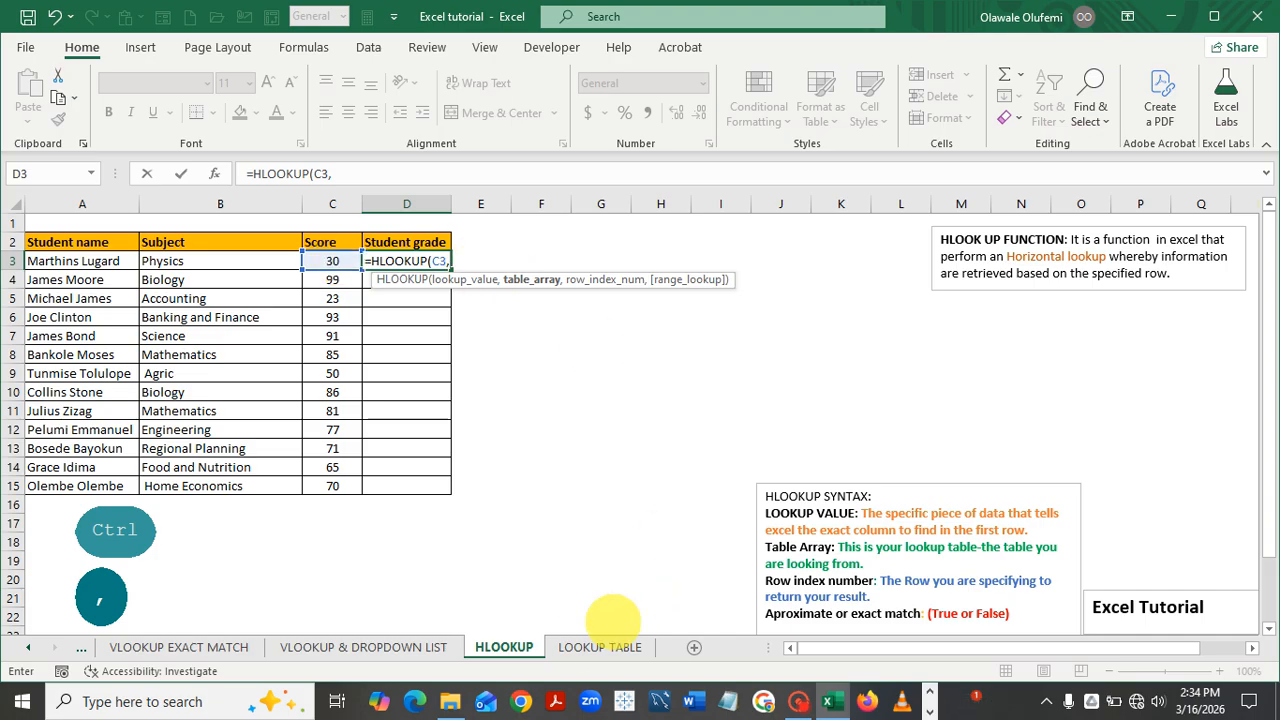
Add 'LOOKUP TABLE'!$B$2:$I$4 as the absolute table array, followed by a comma
left_click(580, 646)
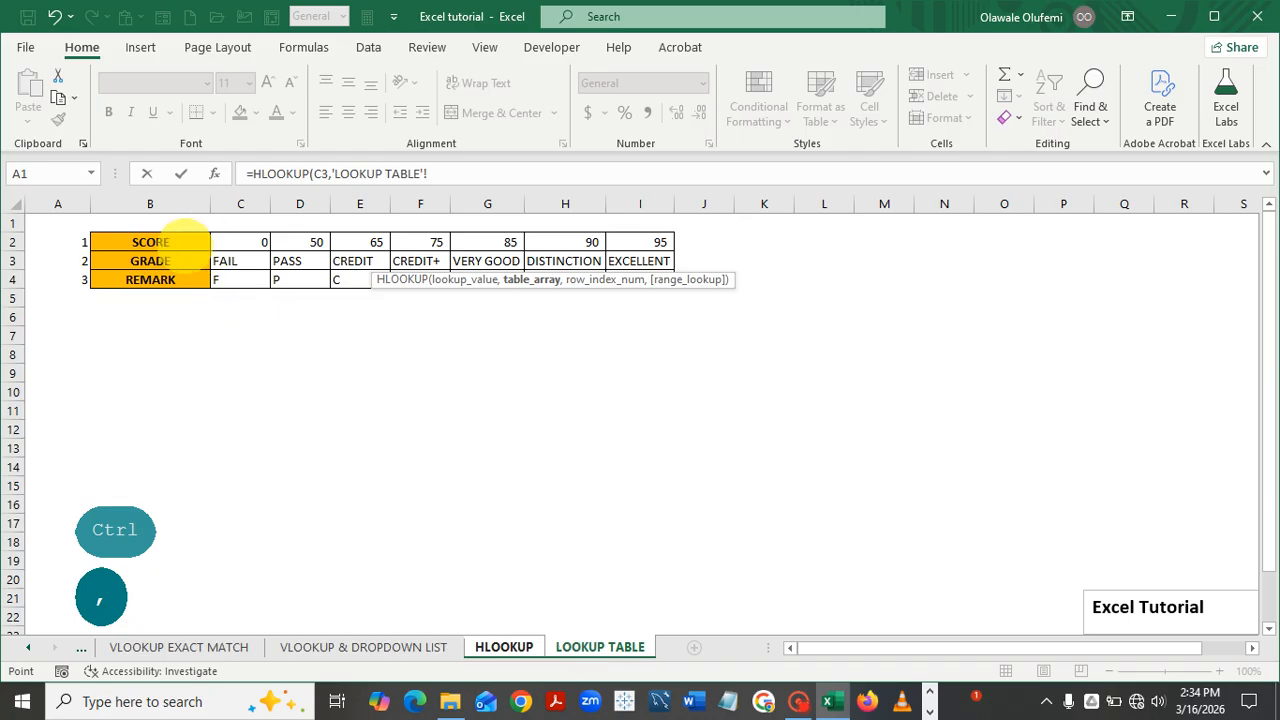
left_click_drag(107, 236, 620, 290)
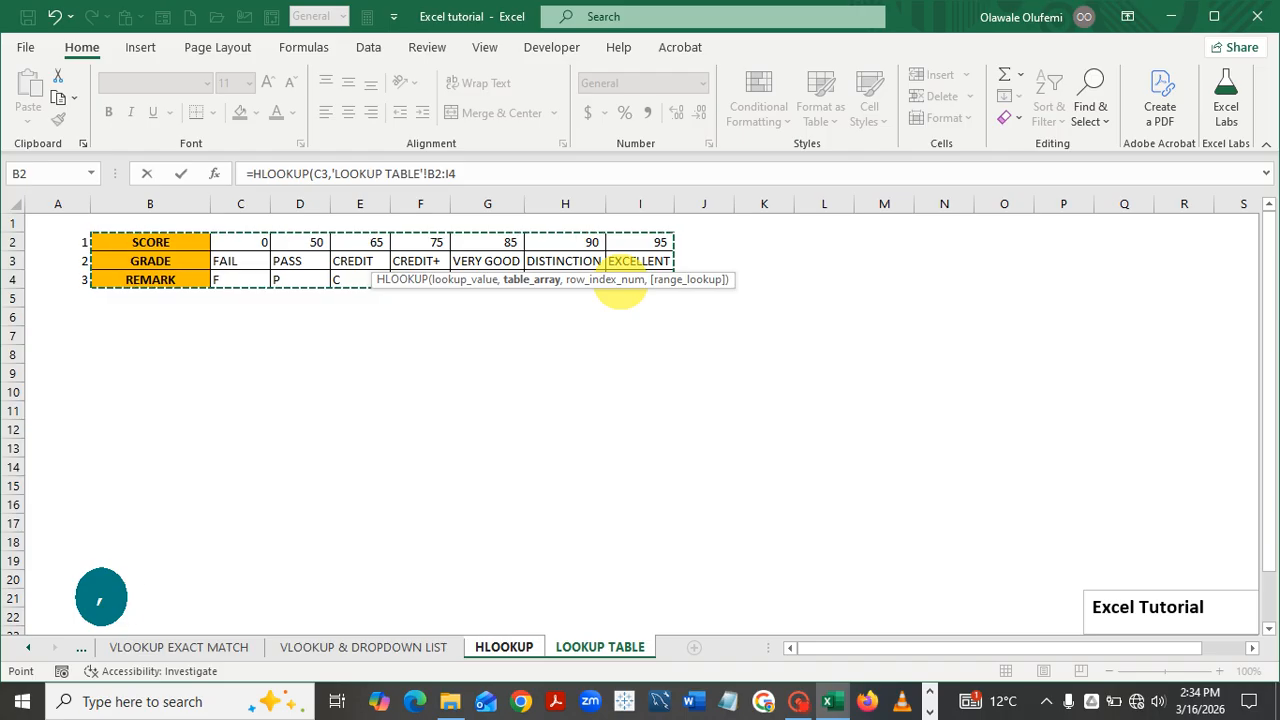
key("F4")
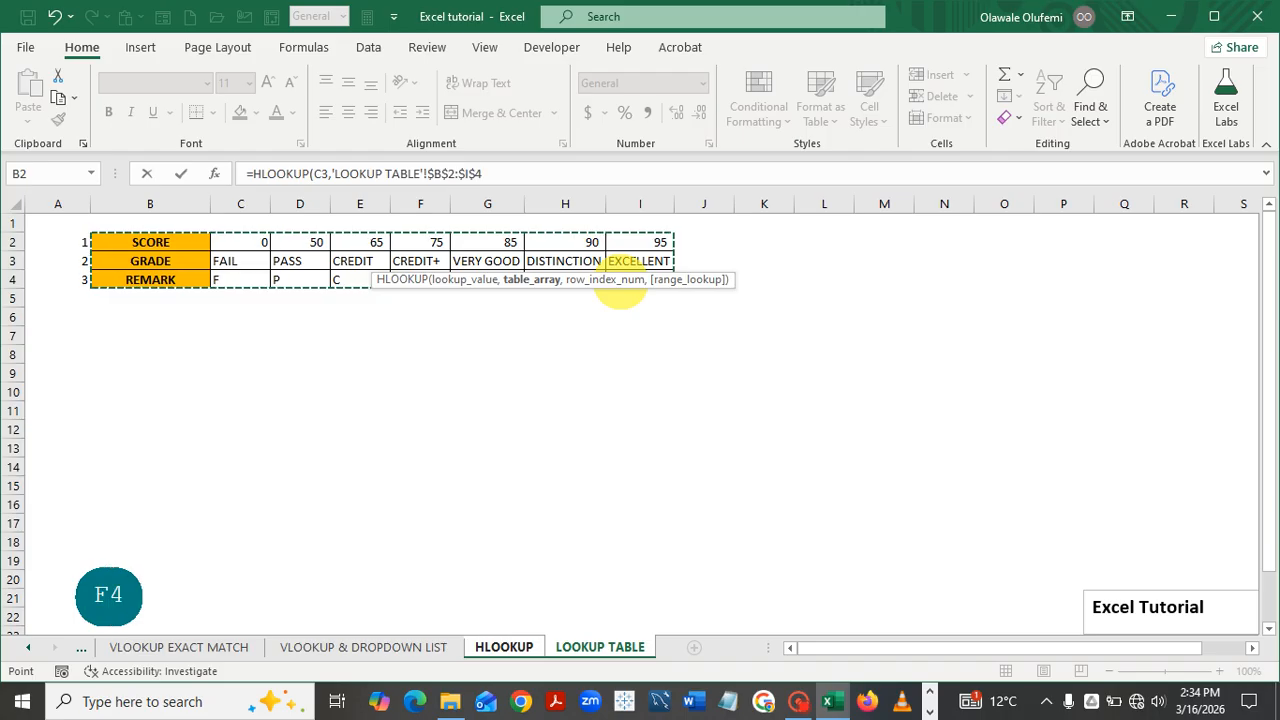
left_click(498, 174)
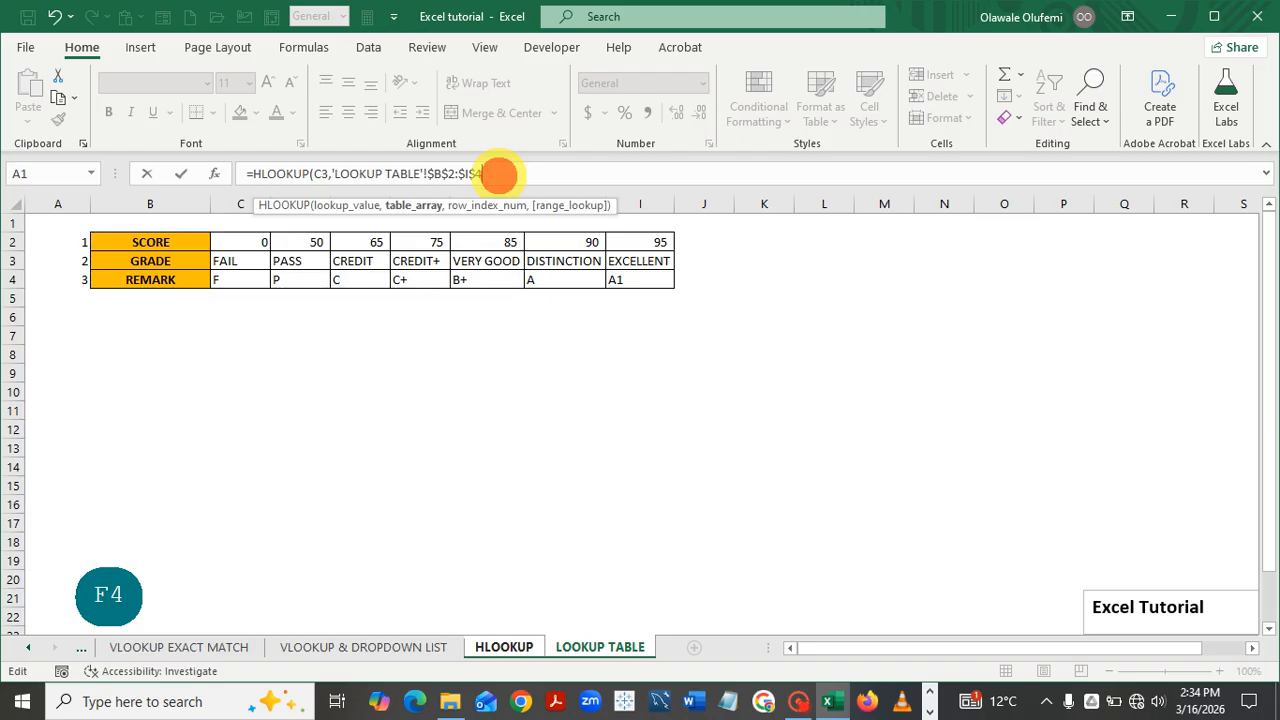
type(",")
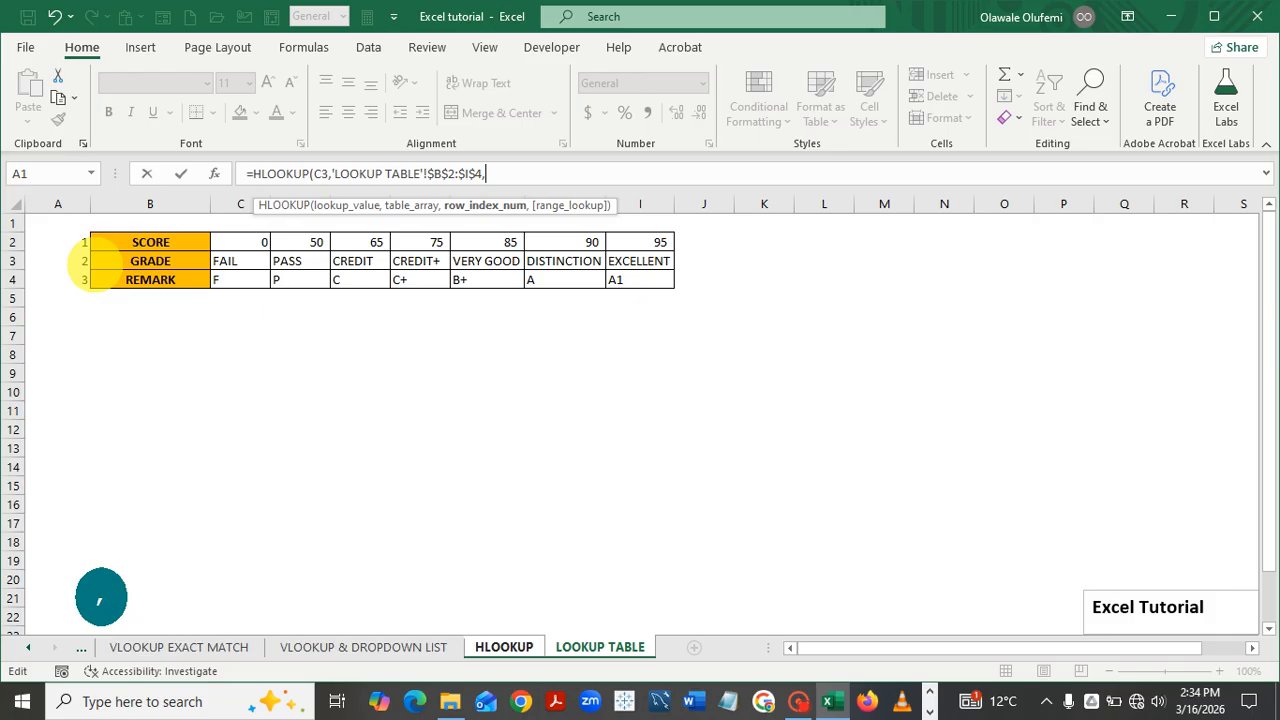
Complete D3's formula with row index 2 and TRUE approximate match, returning FAIL
key("ctrl")
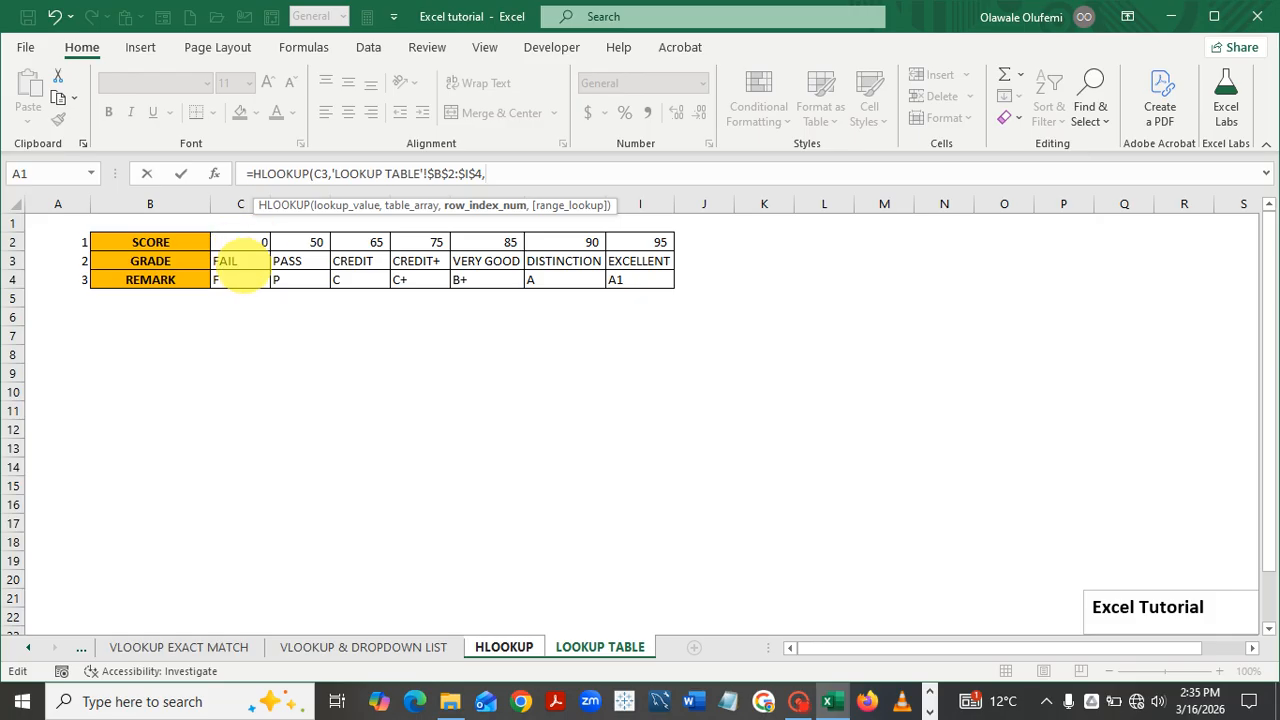
key("ctrl")
key("ctrl")
type("2")
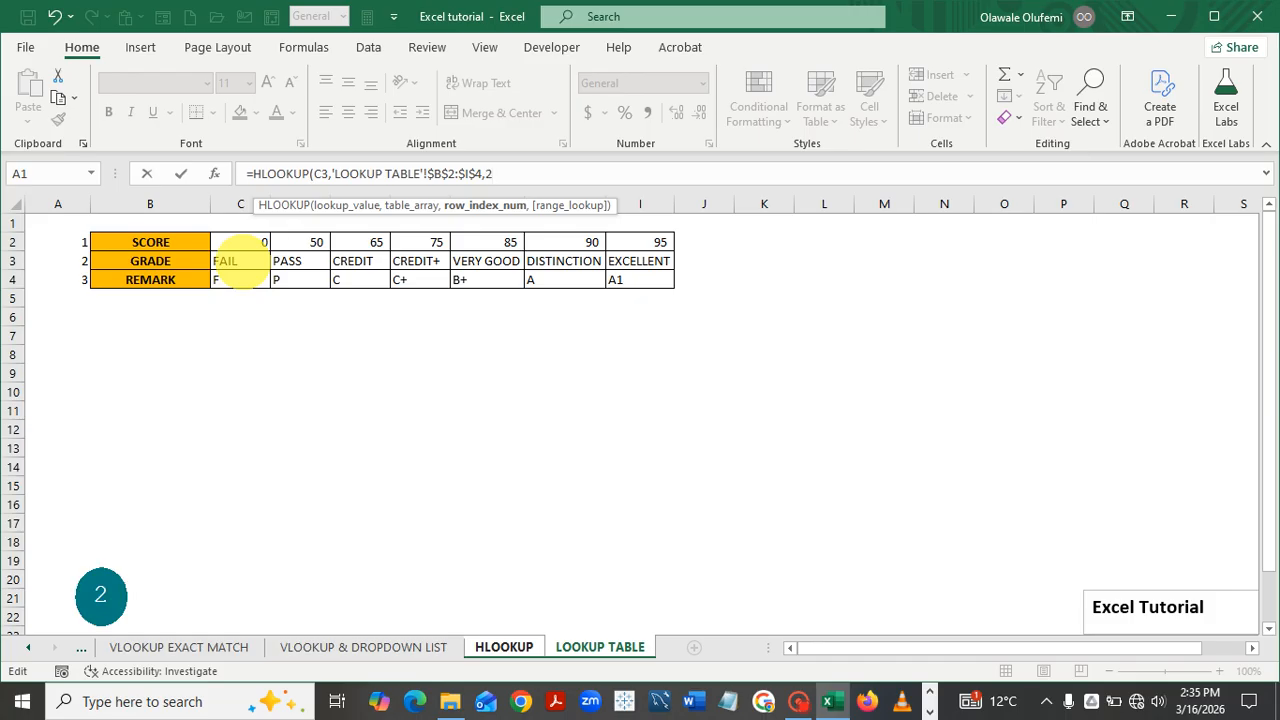
type(",")
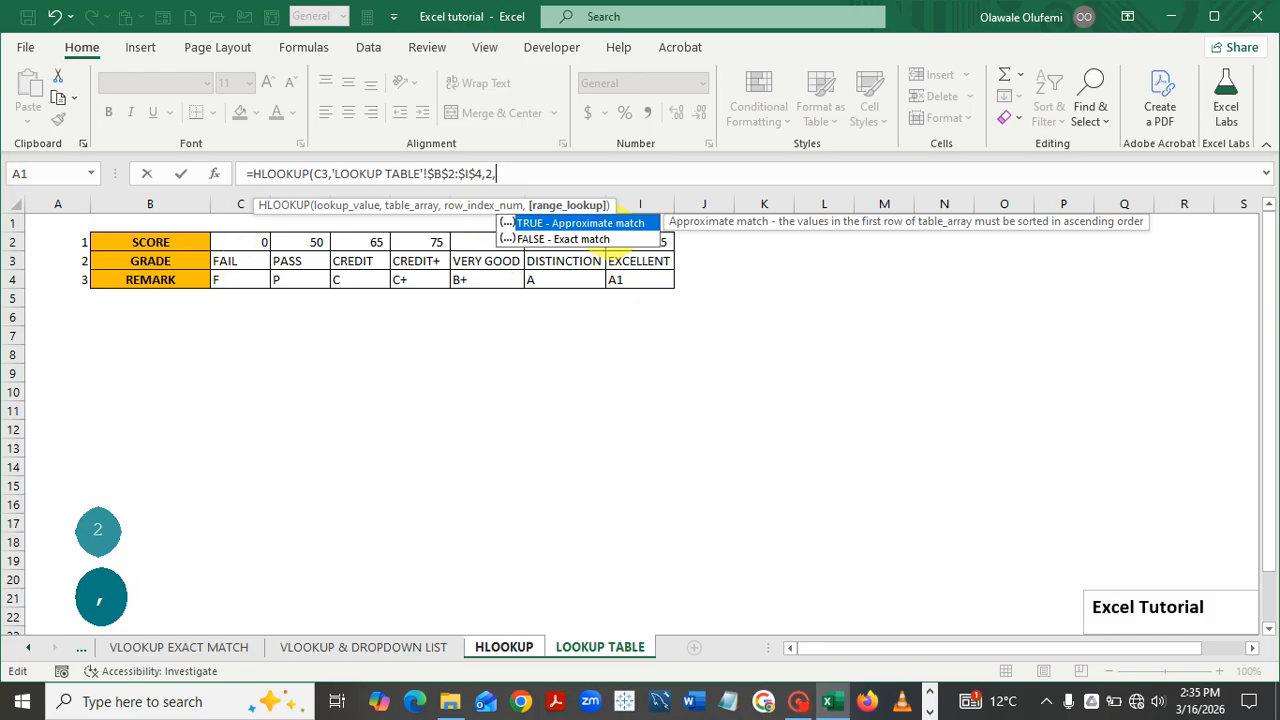
left_click(590, 218)
left_click(590, 222)
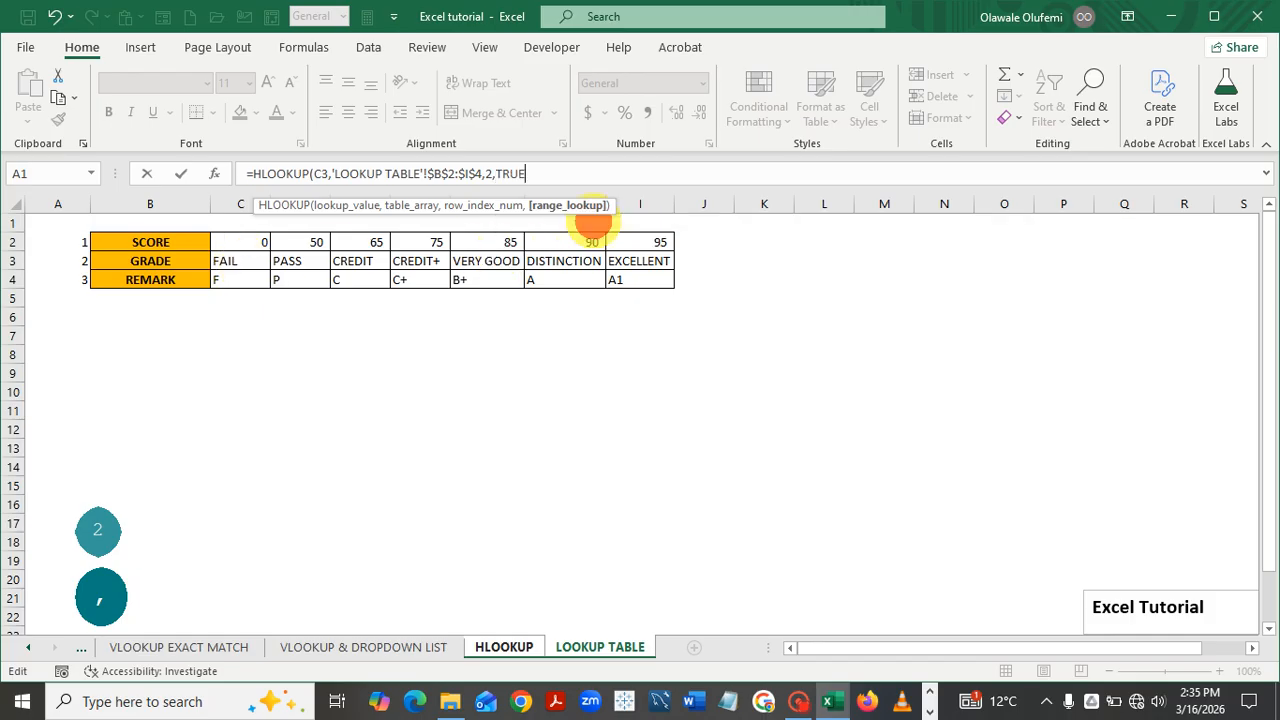
type(")")
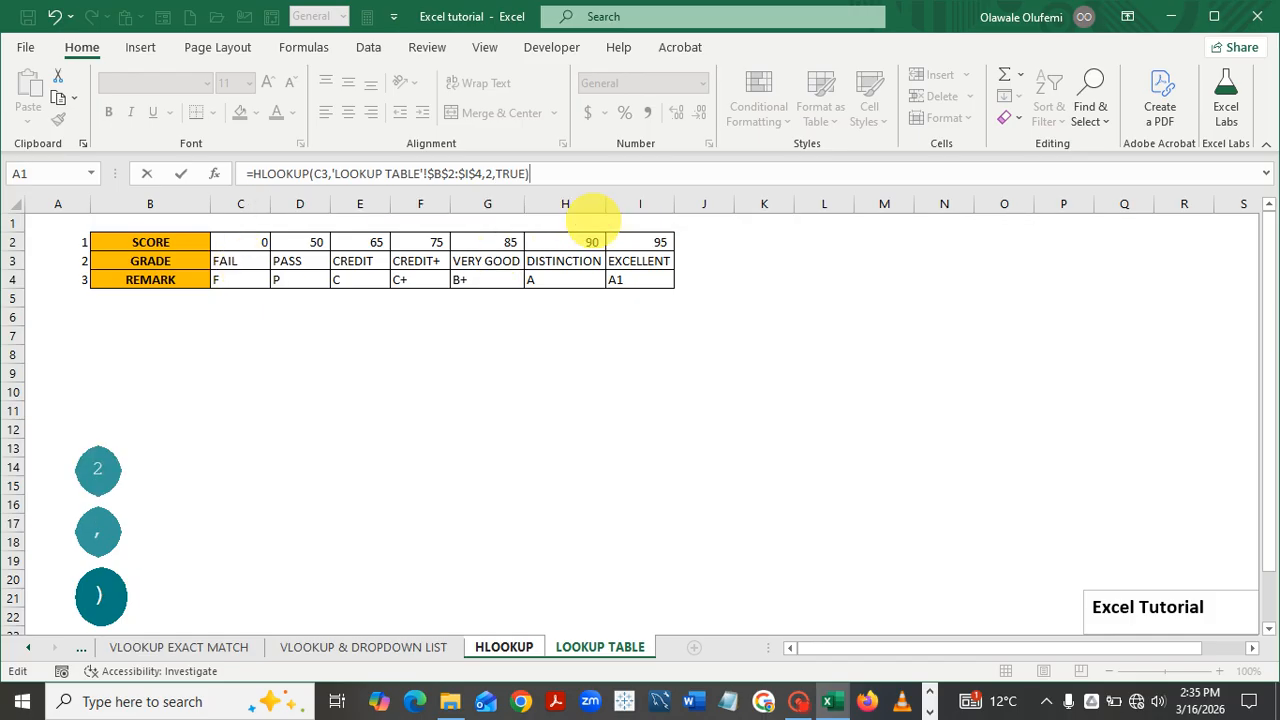
key("Return")
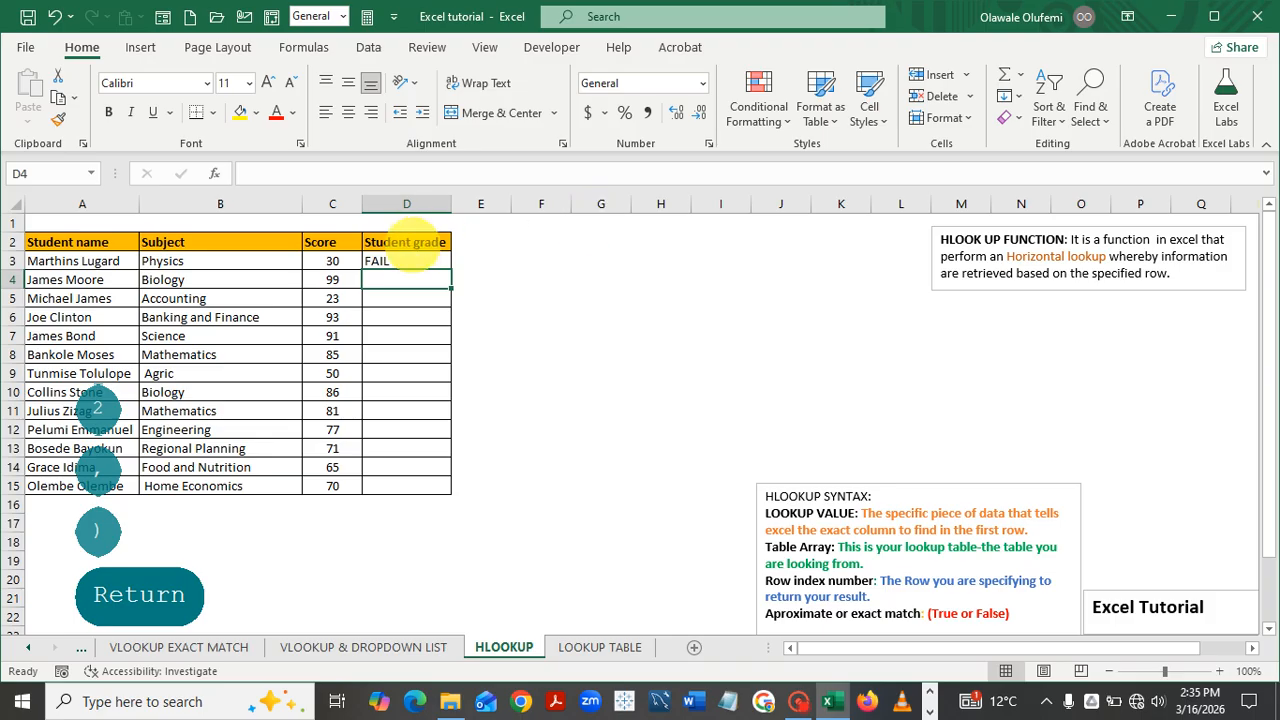
Copy D3's grade formula down to D15, then select the filled grades D3:D15
left_click(420, 262)
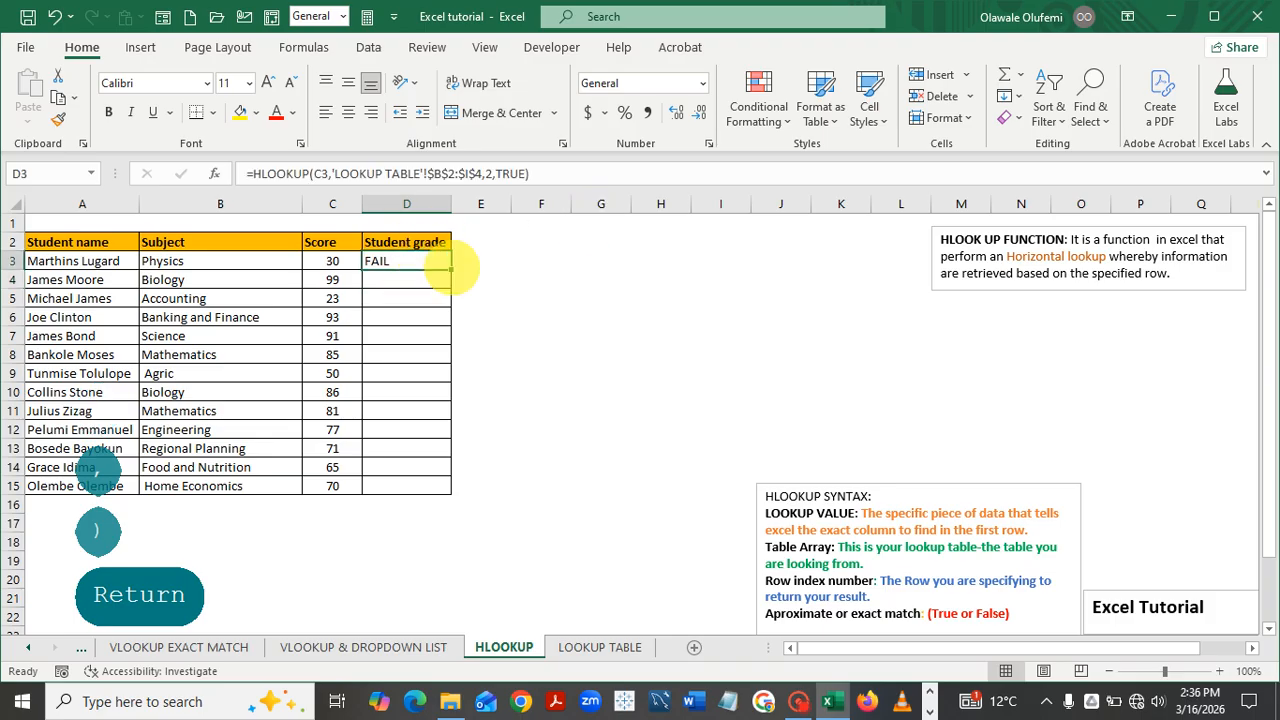
double_click(450, 267)
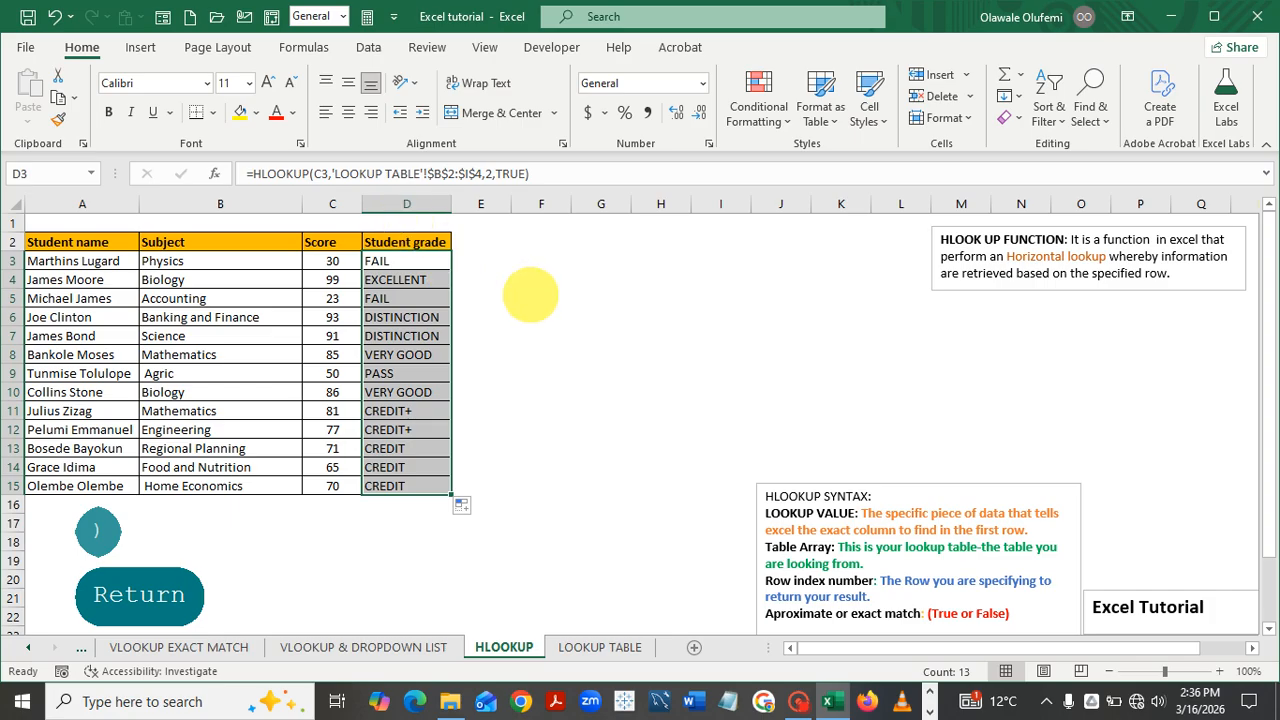
left_click(530, 296)
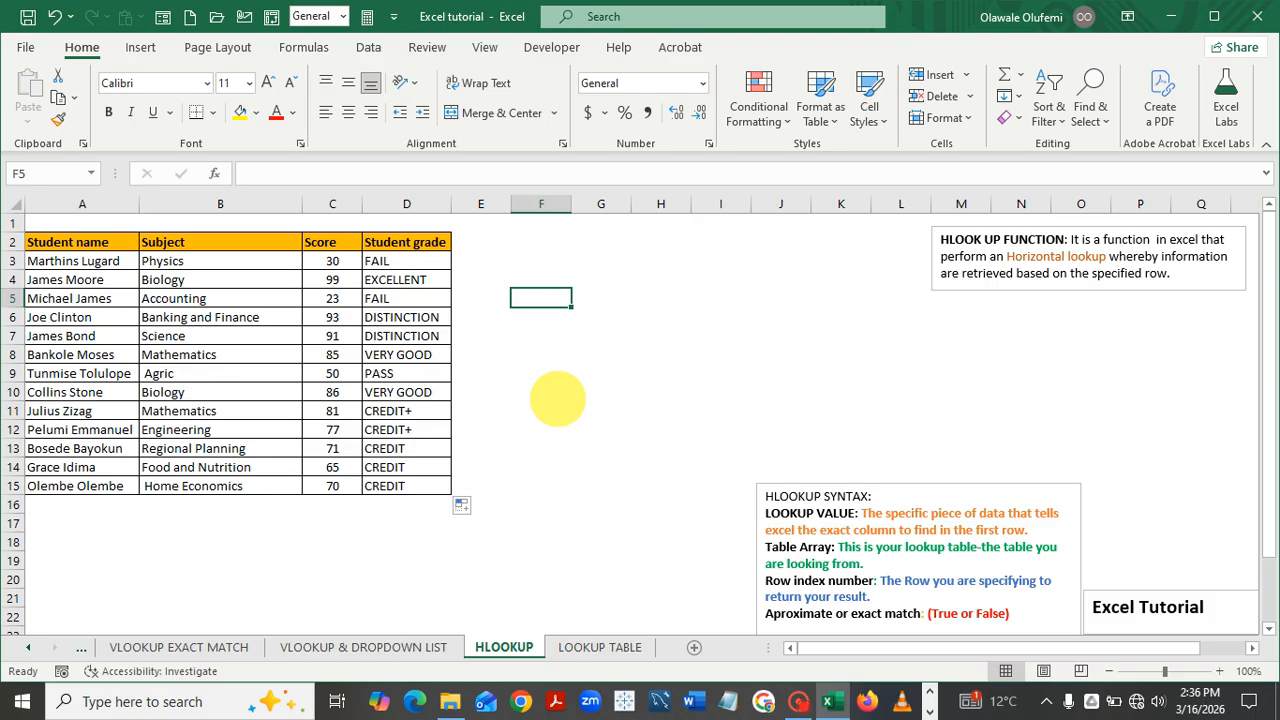
left_click_drag(380, 262, 385, 490)
Clear the grades D3:D15 and restart D3 as =HLOOKUP(C3,
key("Delete")
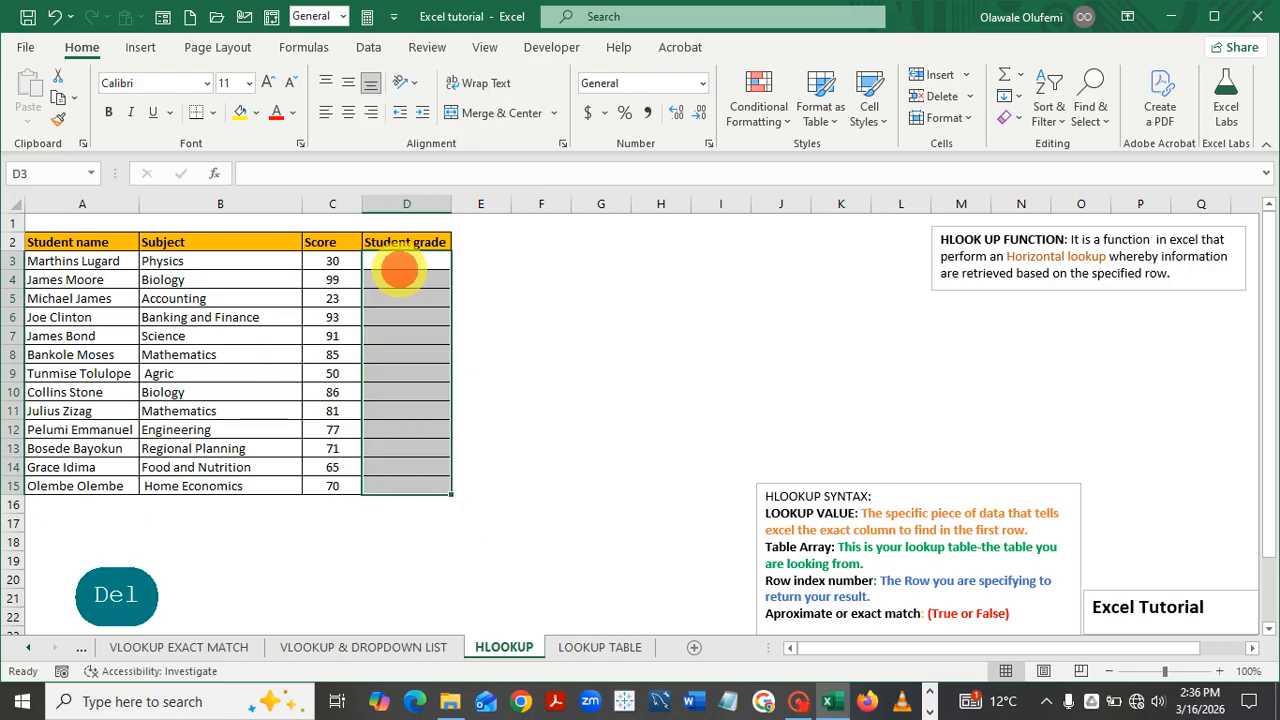
left_click(390, 261)
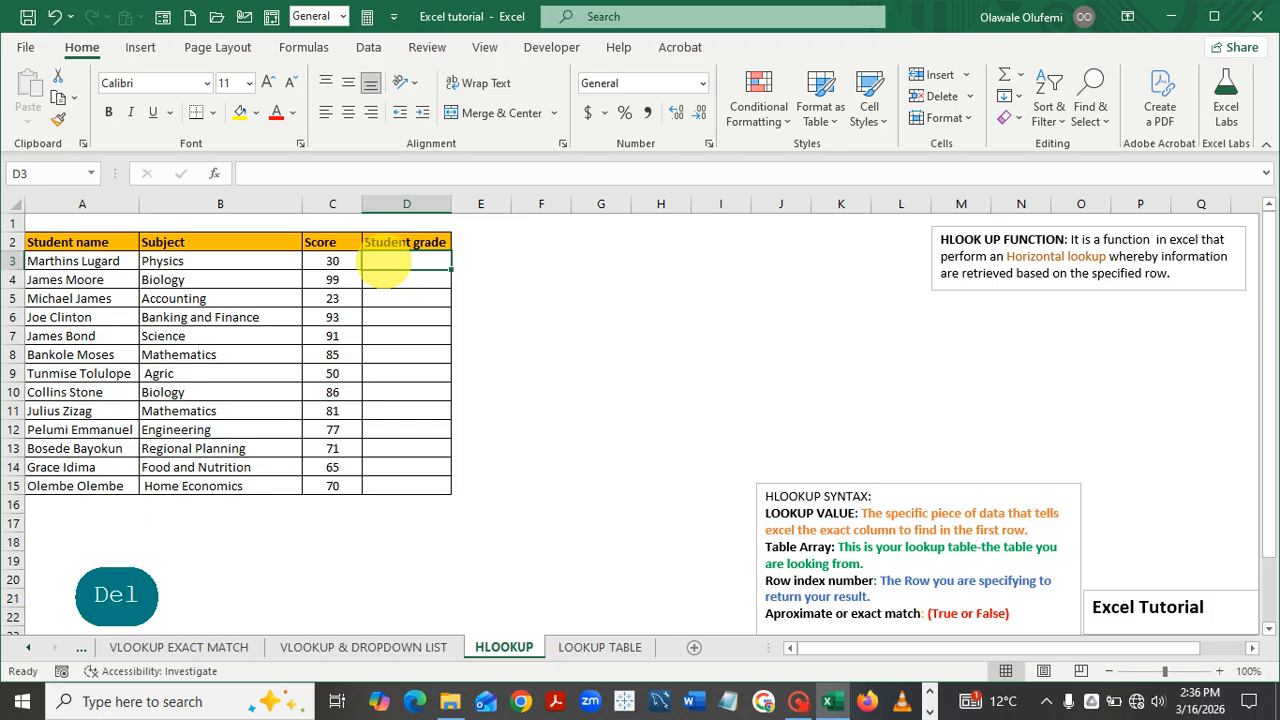
type("=")
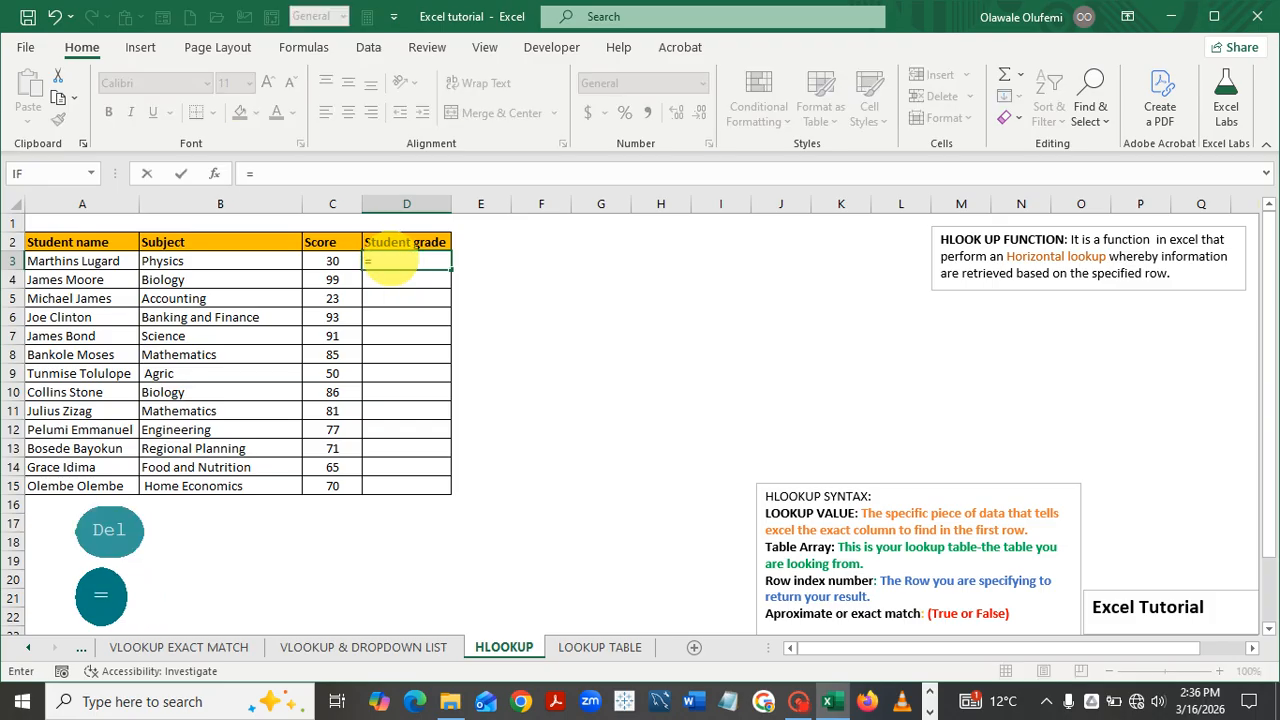
type("h")
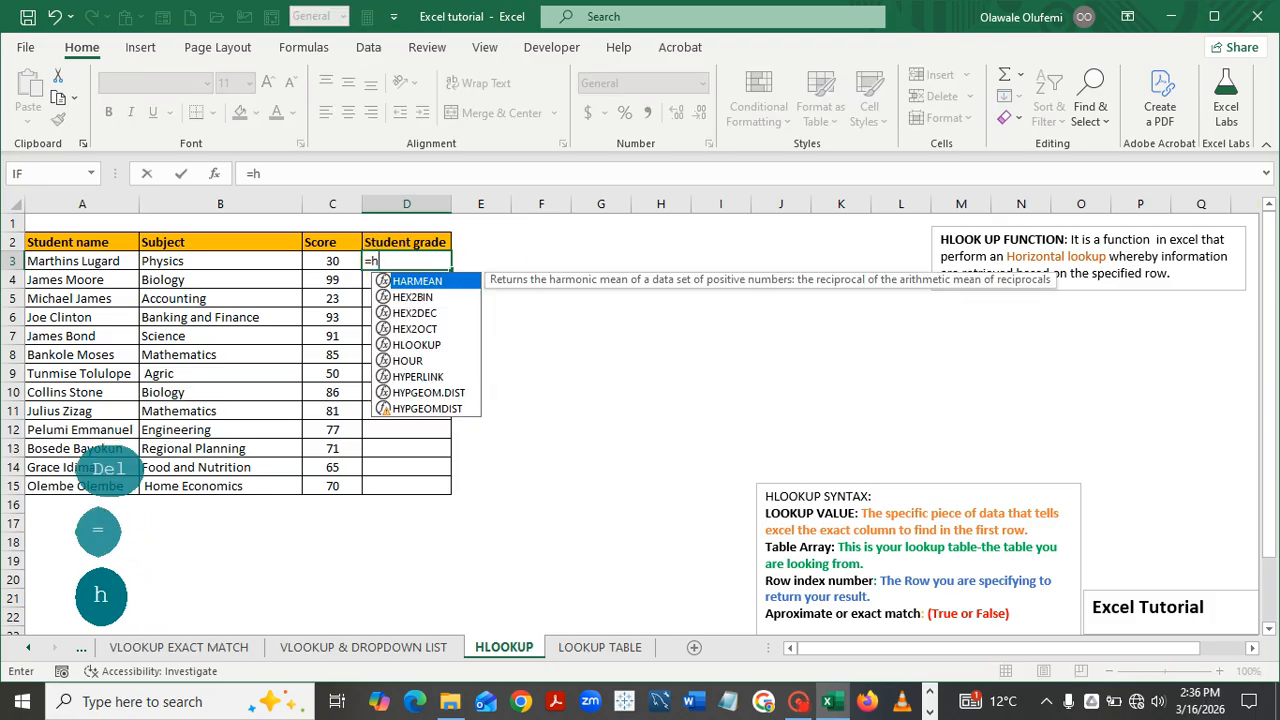
double_click(416, 344)
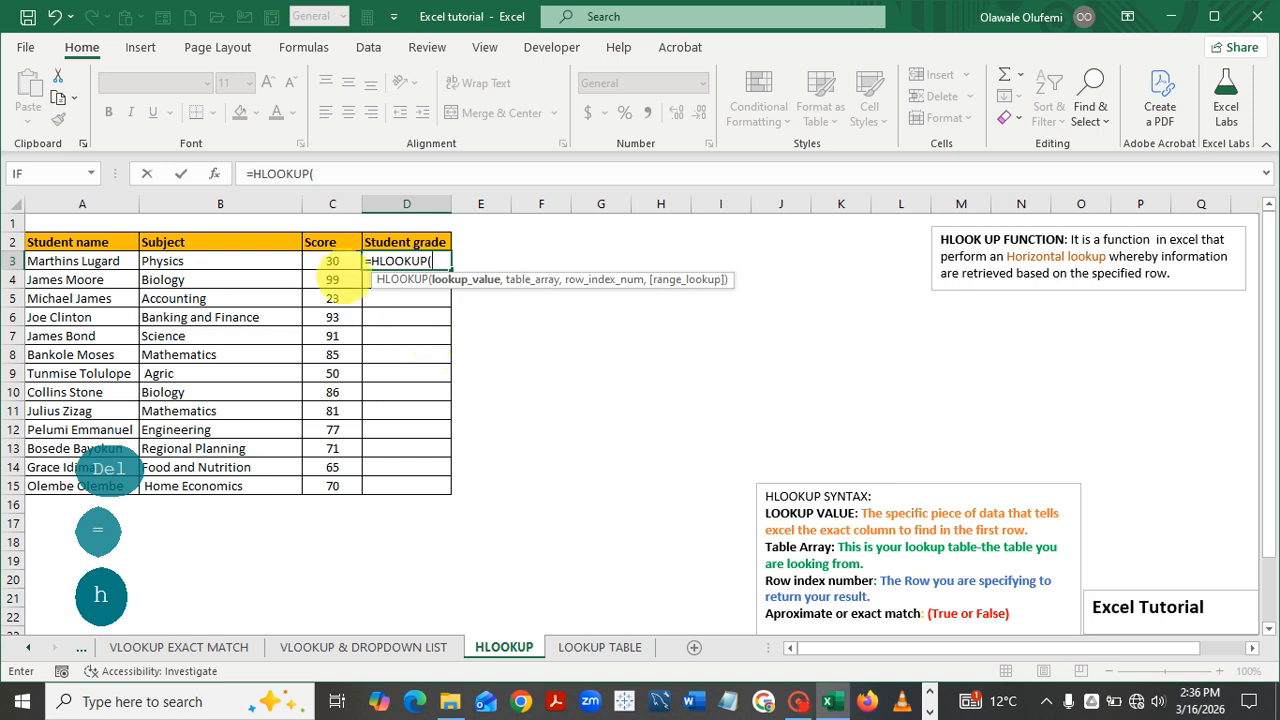
left_click(332, 264)
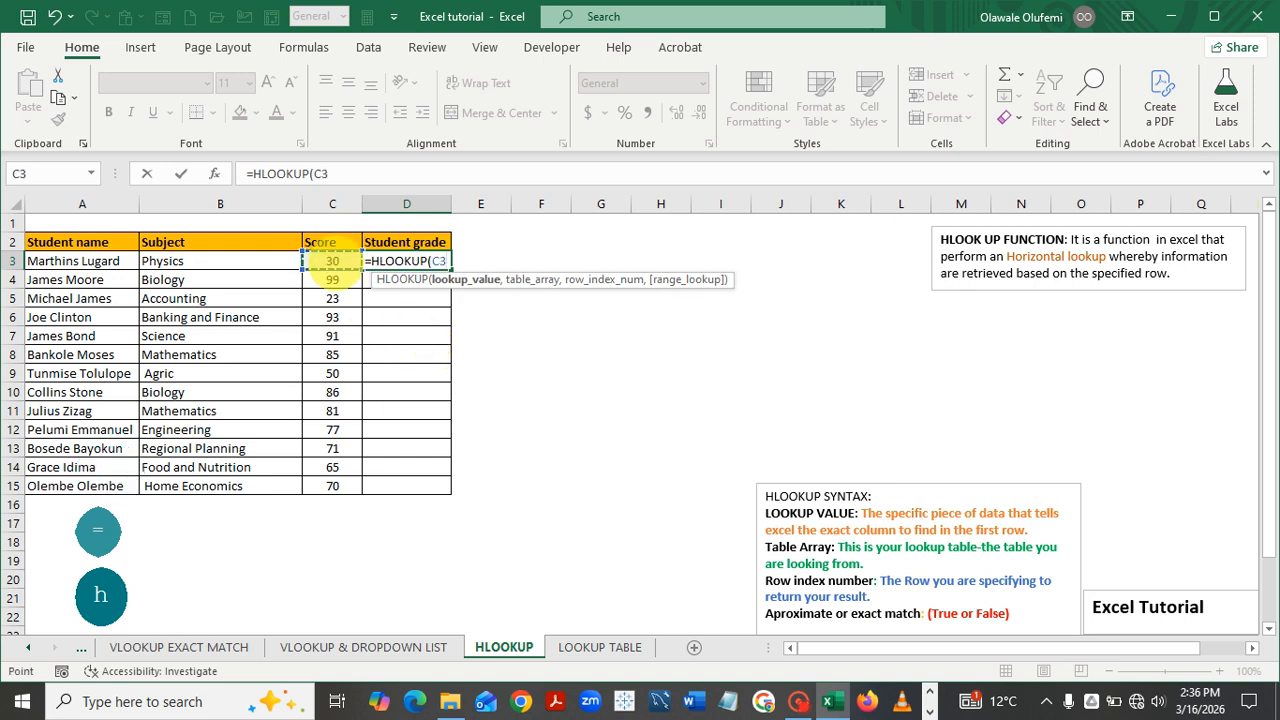
type(",")
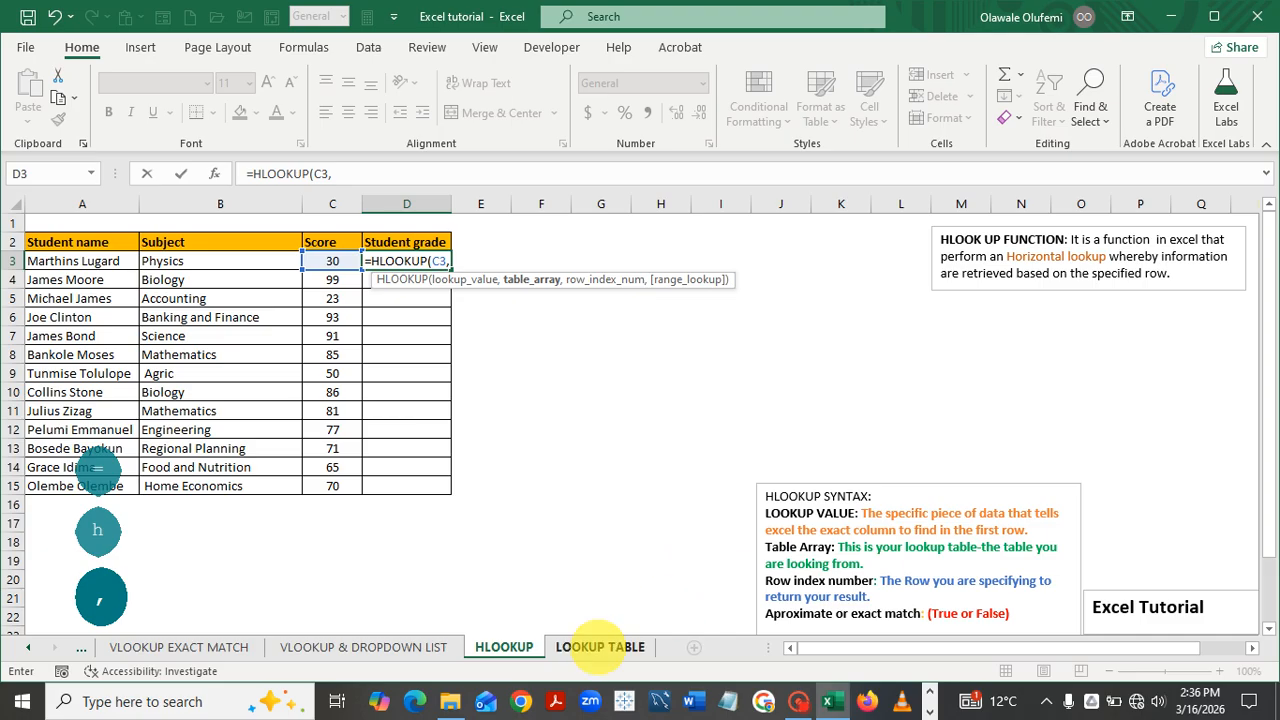
Add the relative range 'LOOKUP TABLE'!B2:I4, row index 2 and TRUE approximate match
left_click(600, 647)
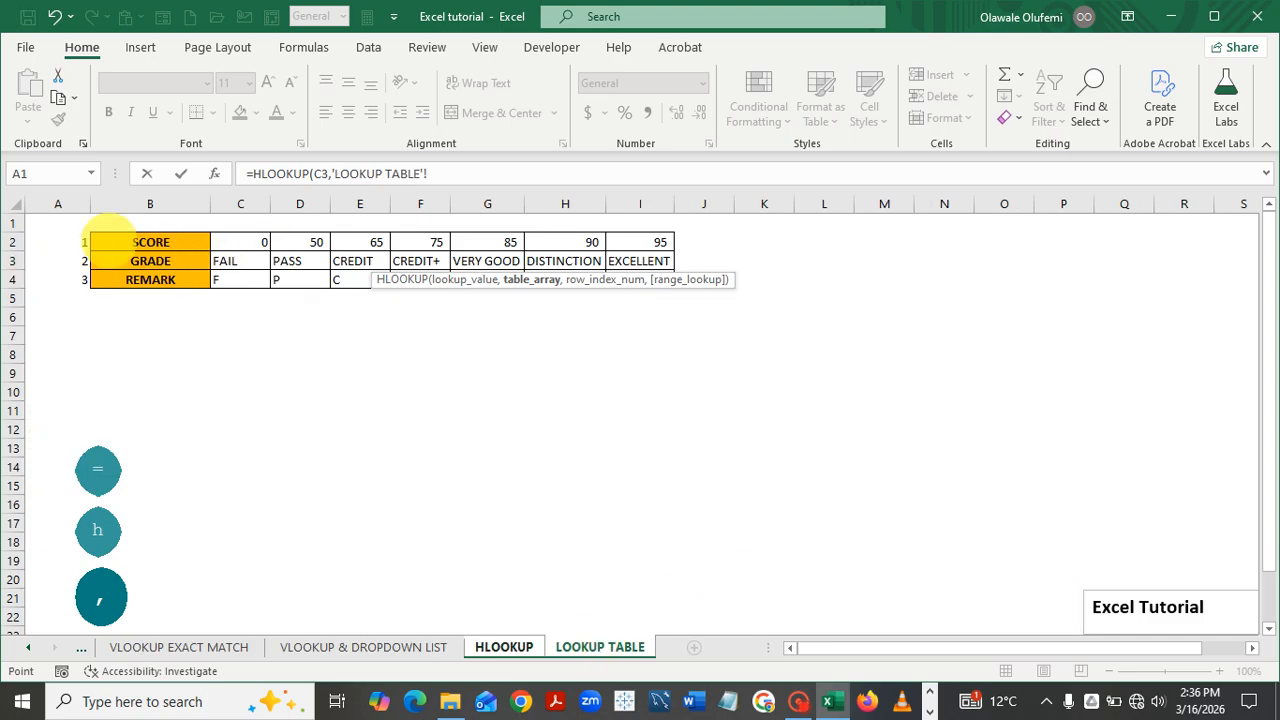
left_click_drag(108, 240, 640, 290)
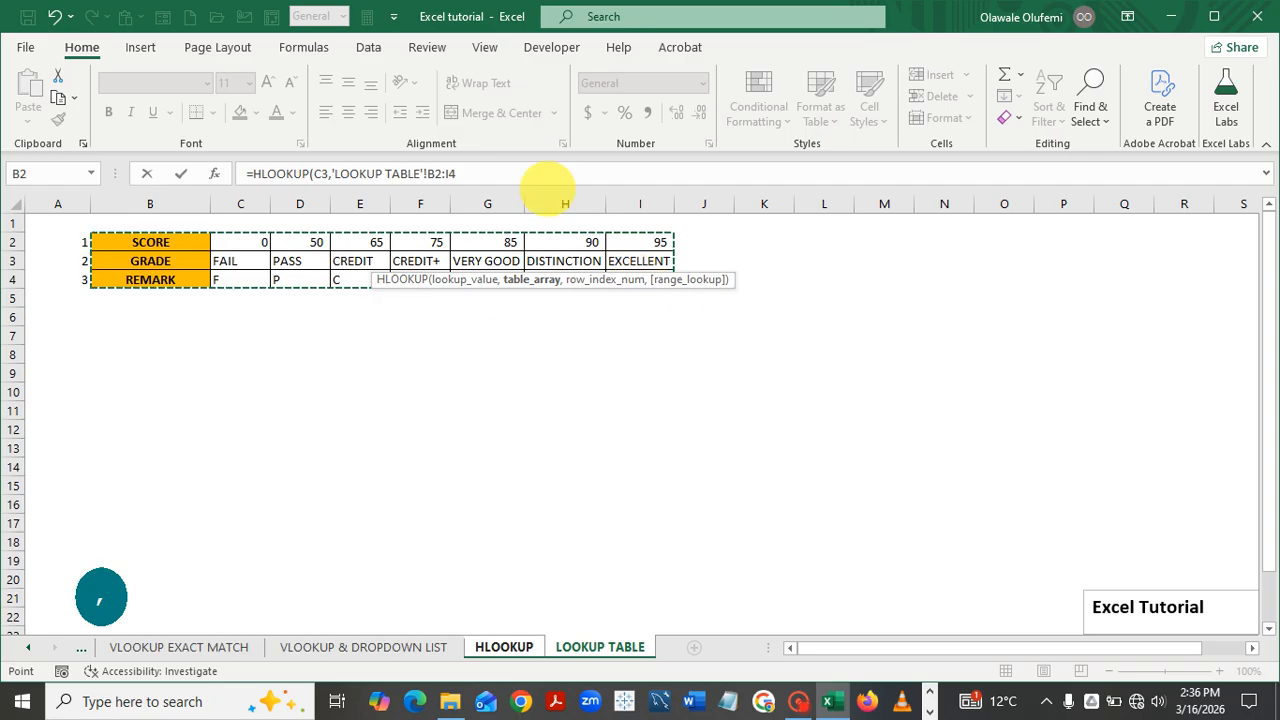
type(",")
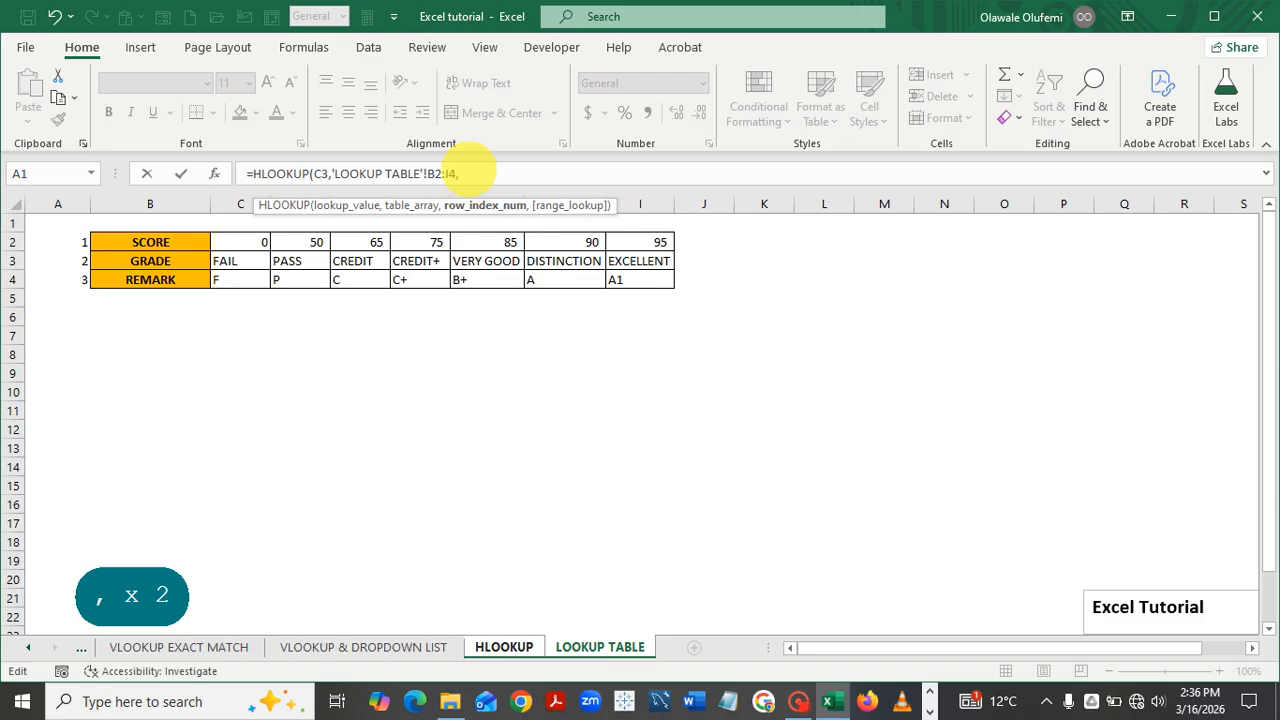
type("2,")
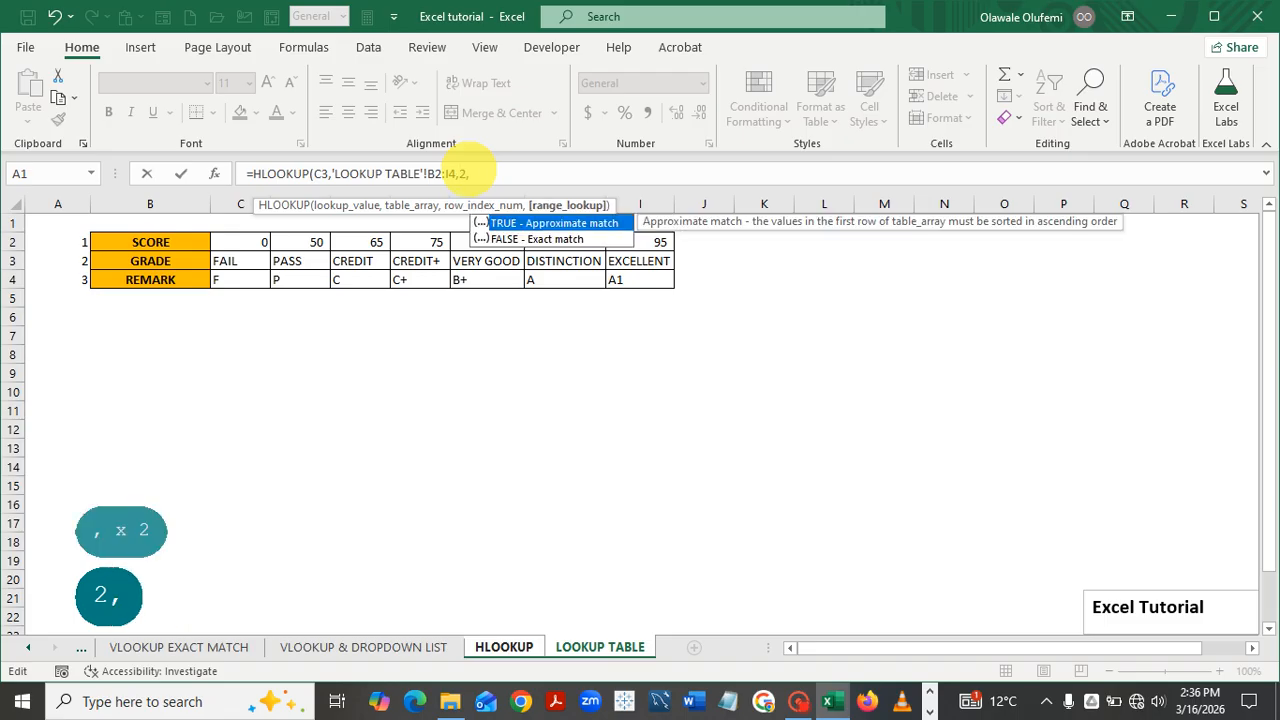
double_click(556, 223)
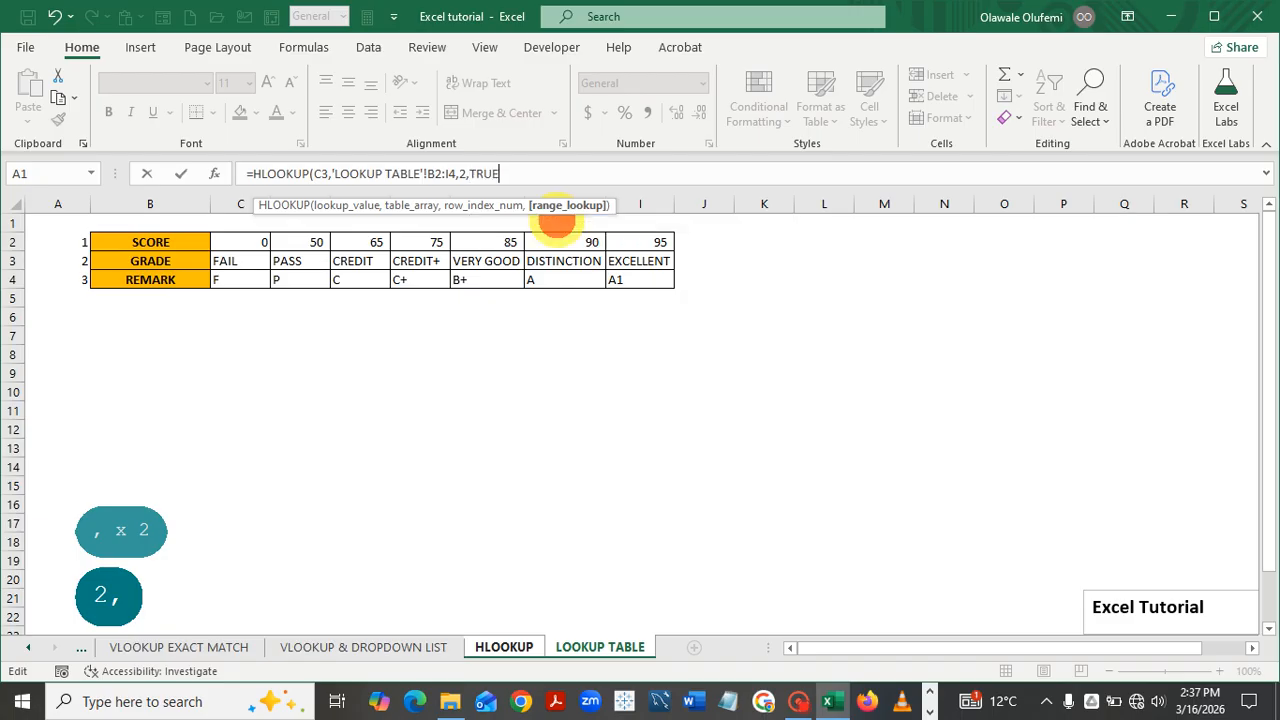
Commit the relative-range formula, fill it to D15, and select the resulting #N/A cells
type(")")
key("Return")
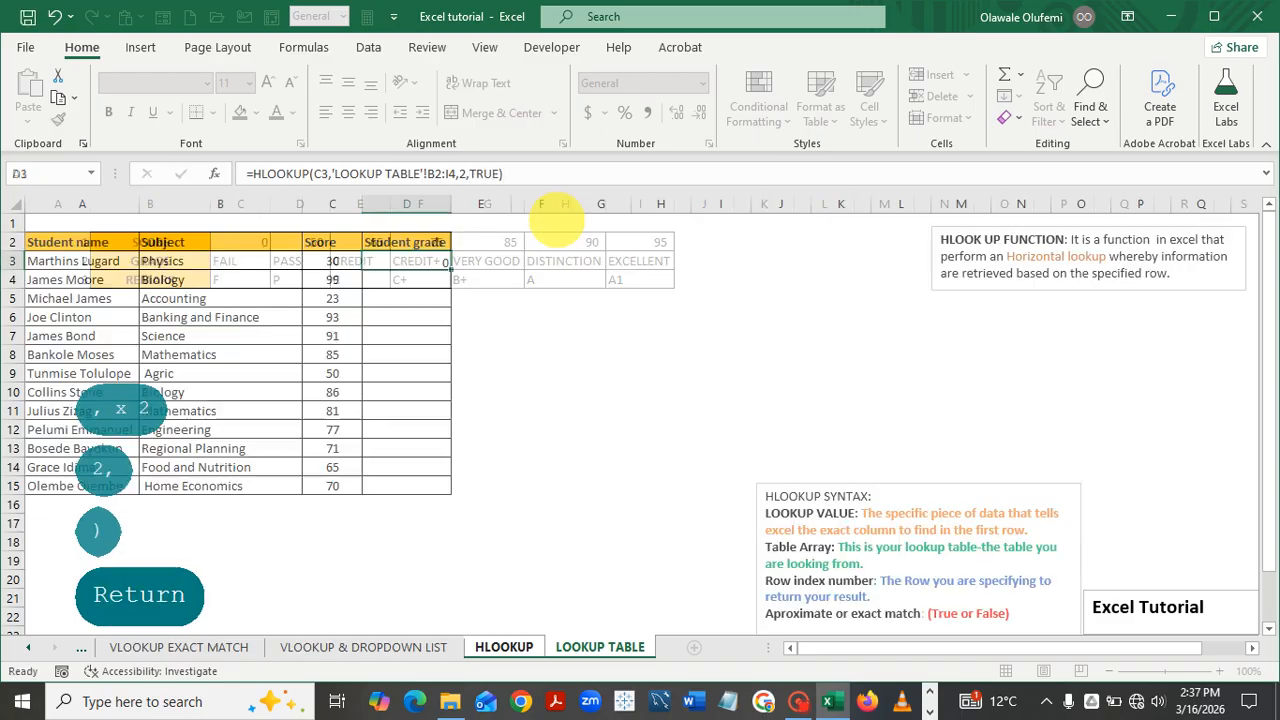
left_click(415, 261)
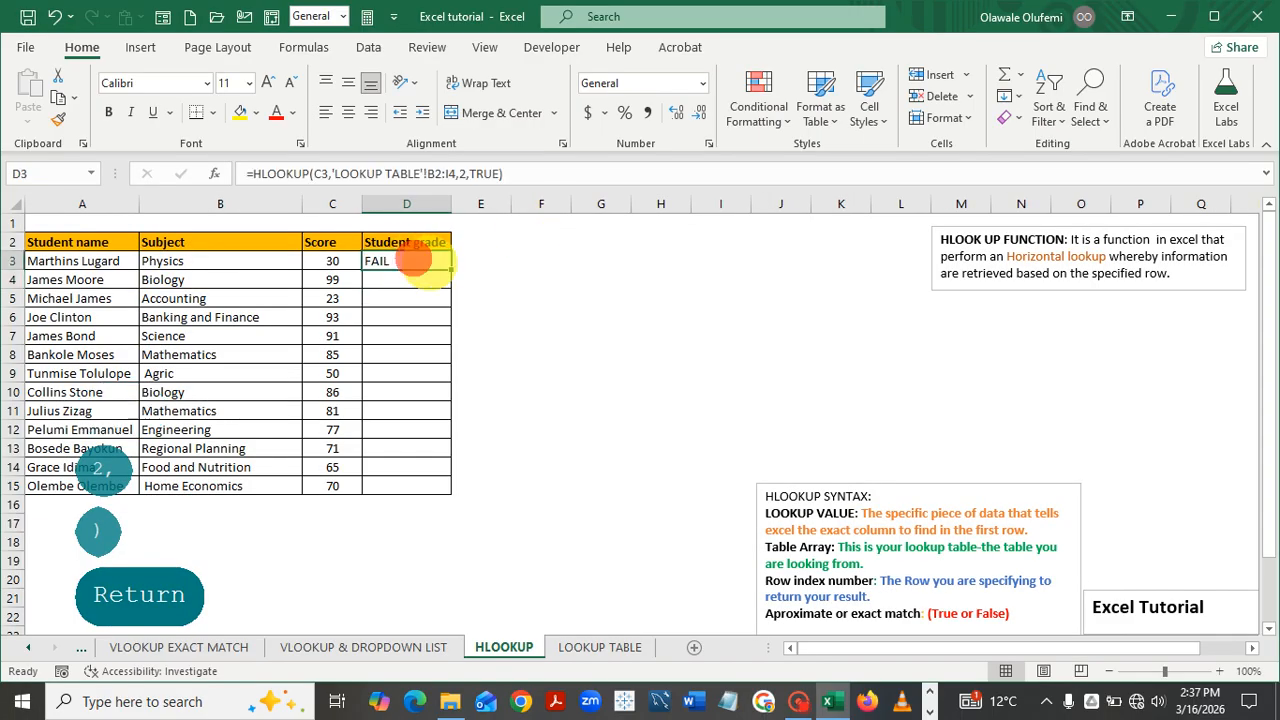
double_click(450, 269)
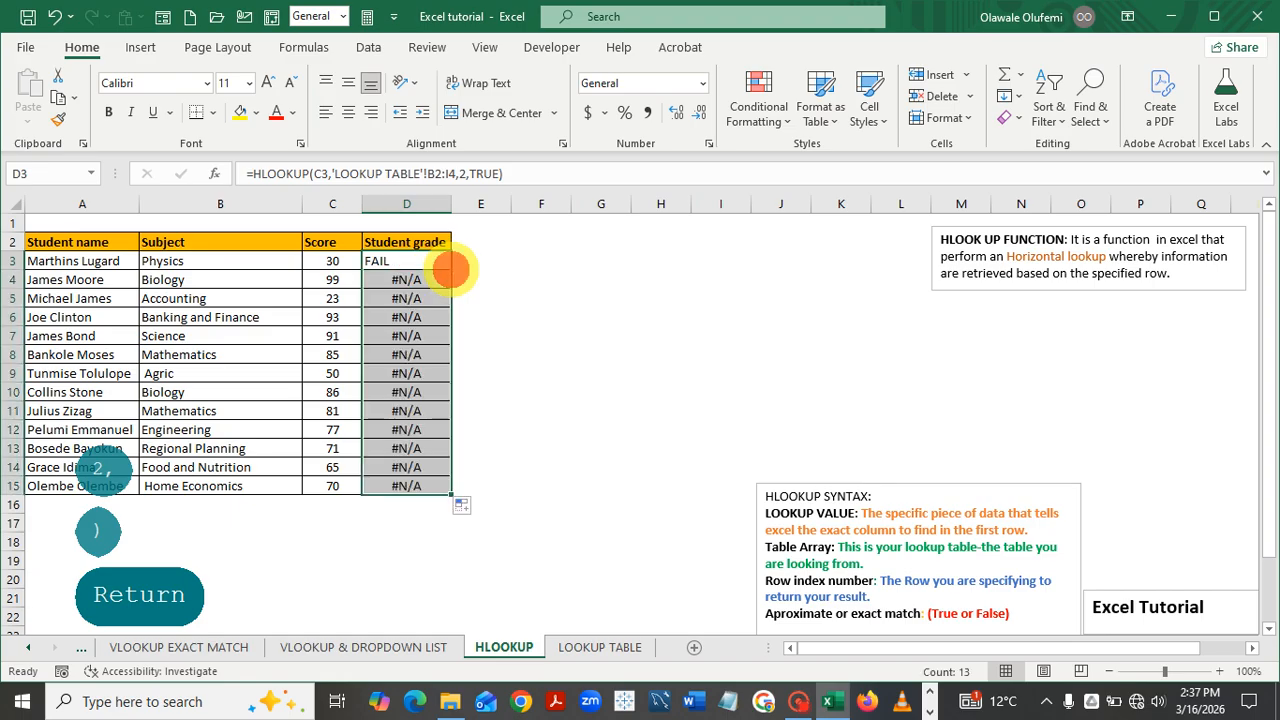
left_click(591, 318)
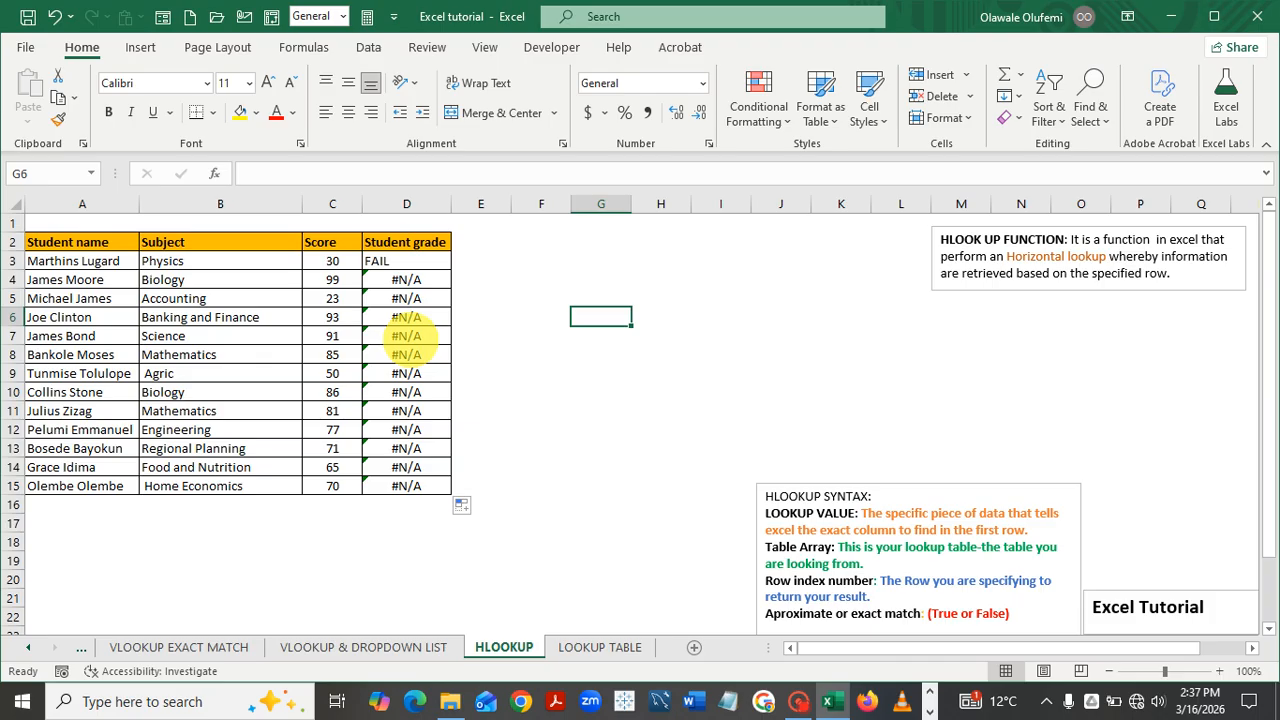
left_click_drag(402, 262, 406, 487)
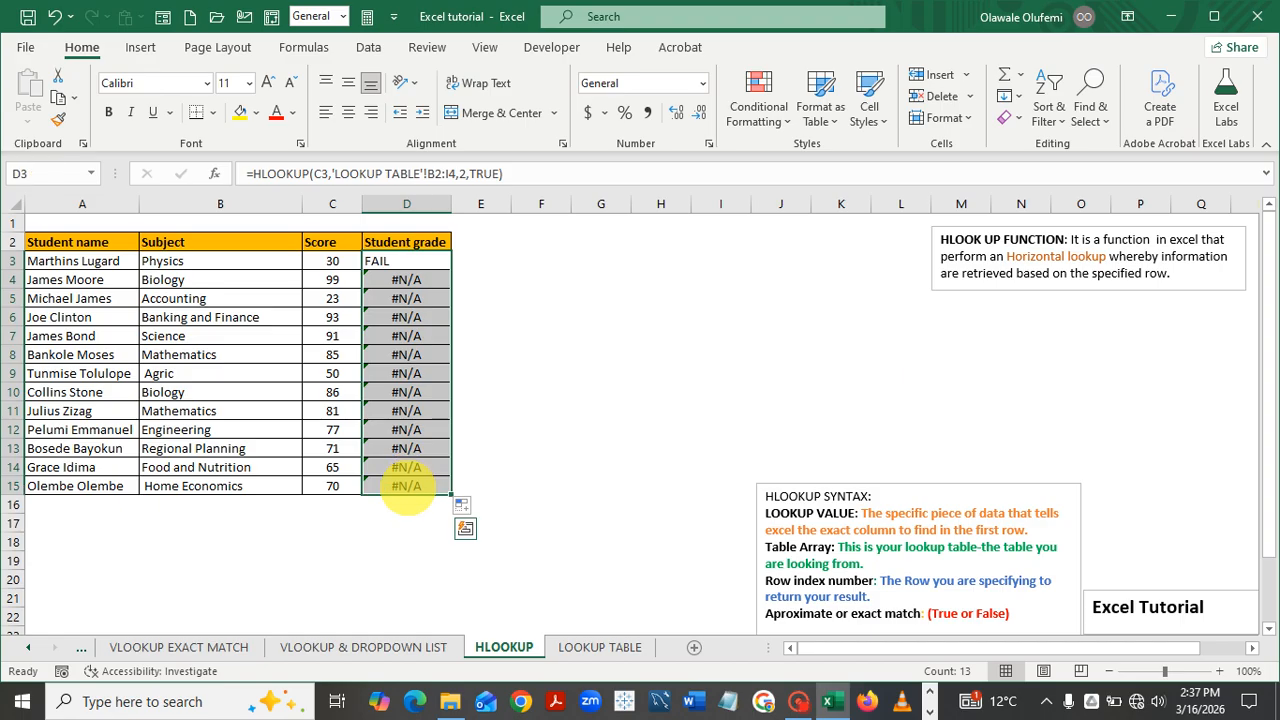
Clear the #N/A grades and restart D3 as =HLOOKUP(C3,
key("Delete")
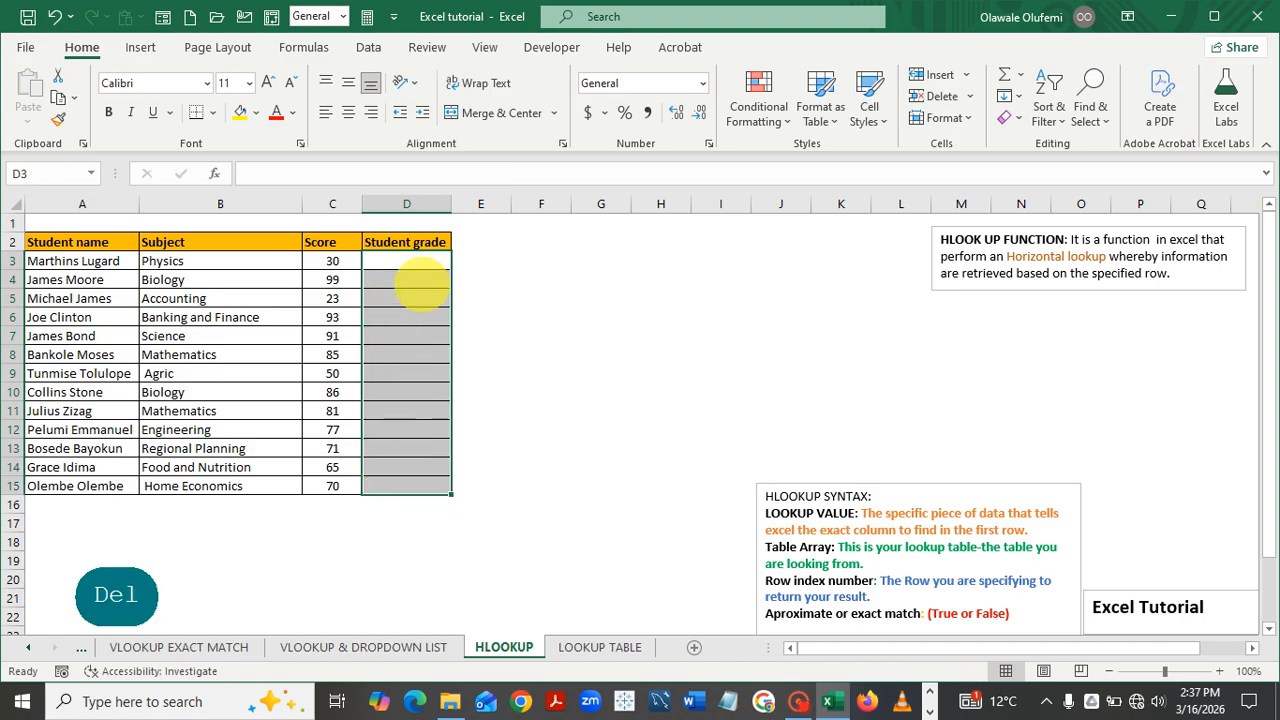
left_click(420, 285)
left_click(387, 259)
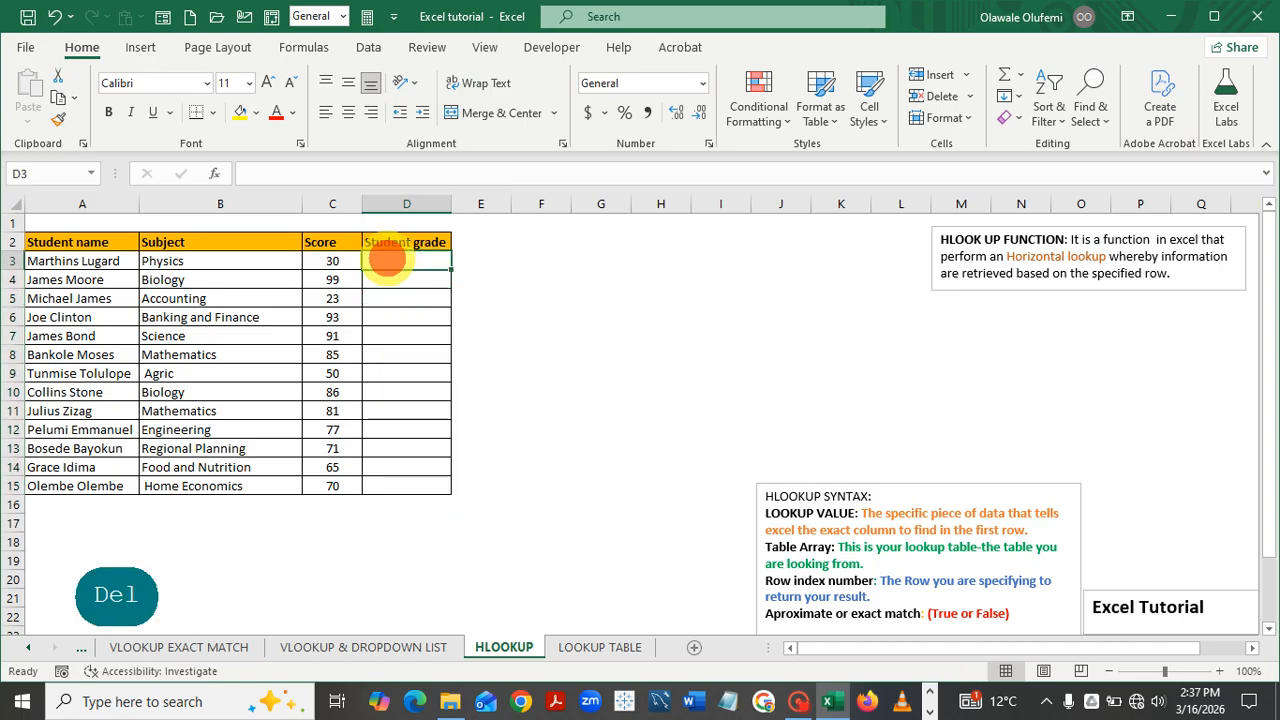
type("=h")
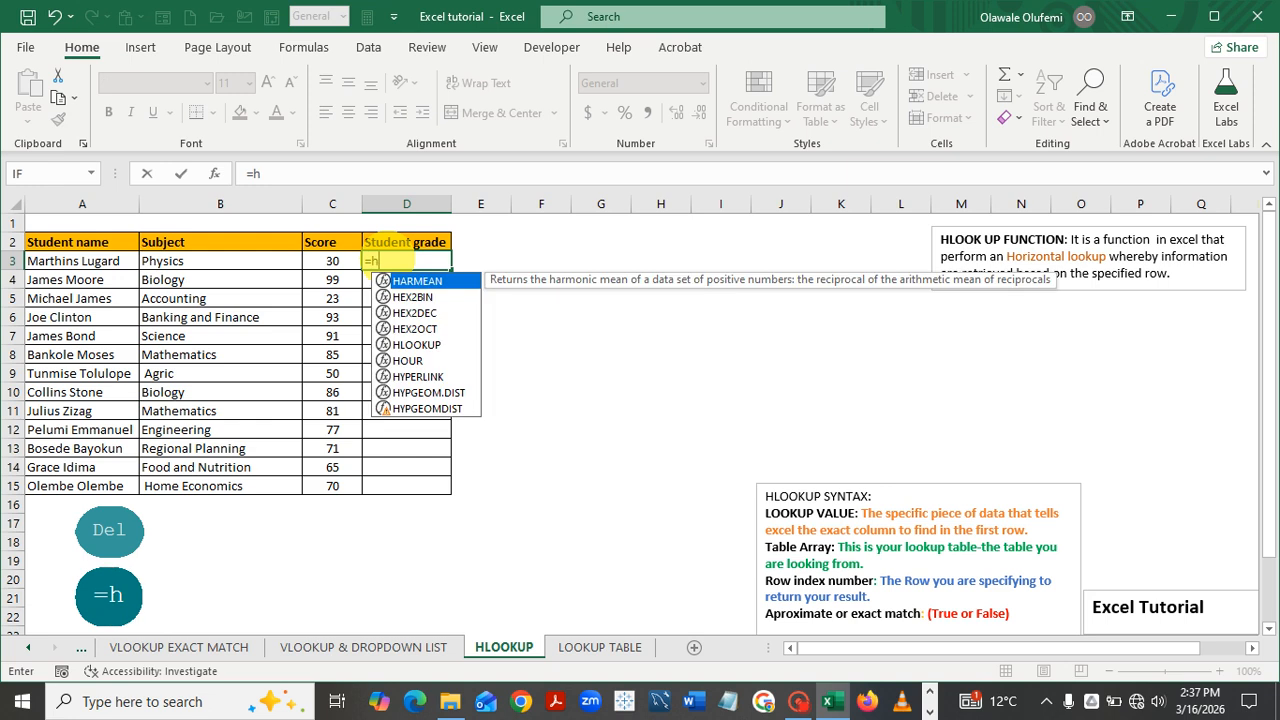
double_click(416, 344)
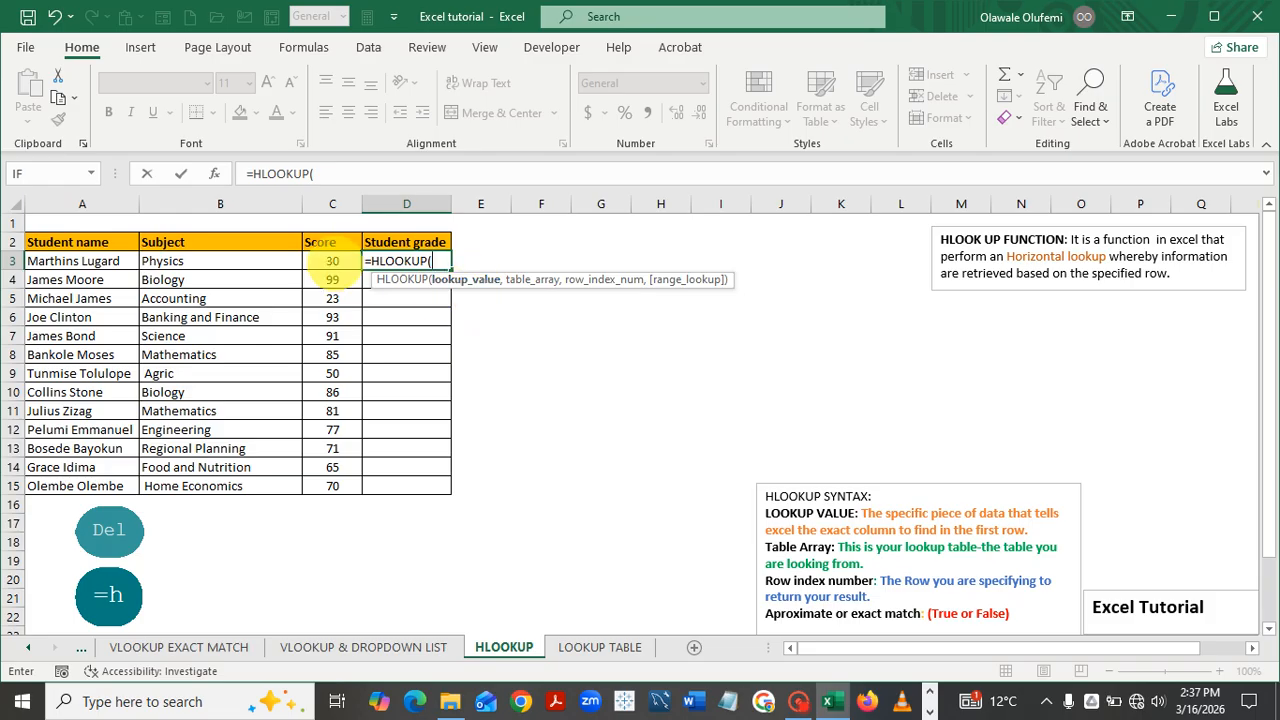
left_click(332, 261)
type(",")
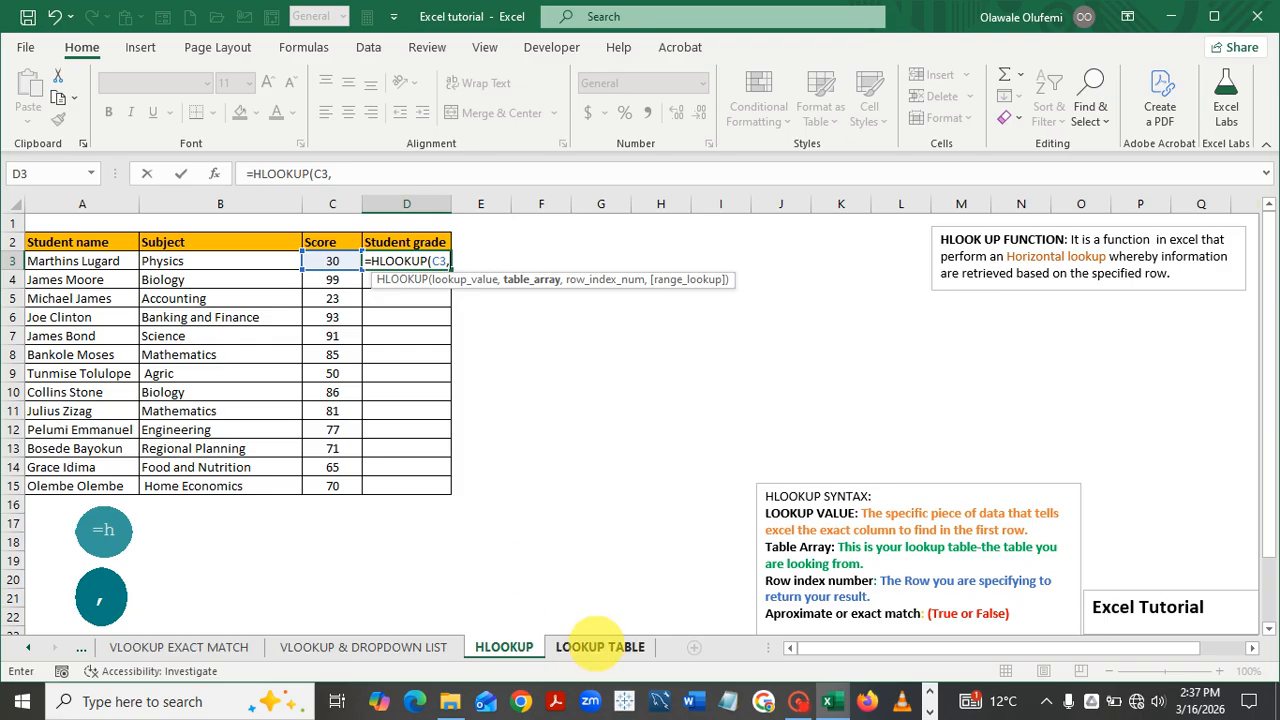
Use absolute range 'LOOKUP TABLE'!$B$2:$I$4, row index 5 and TRUE, which returns #REF!
left_click(597, 646)
mouse_move(105, 242)
left_mouse_down()
mouse_move(410, 256)
mouse_move(497, 296)
mouse_move(634, 288)
left_mouse_up()
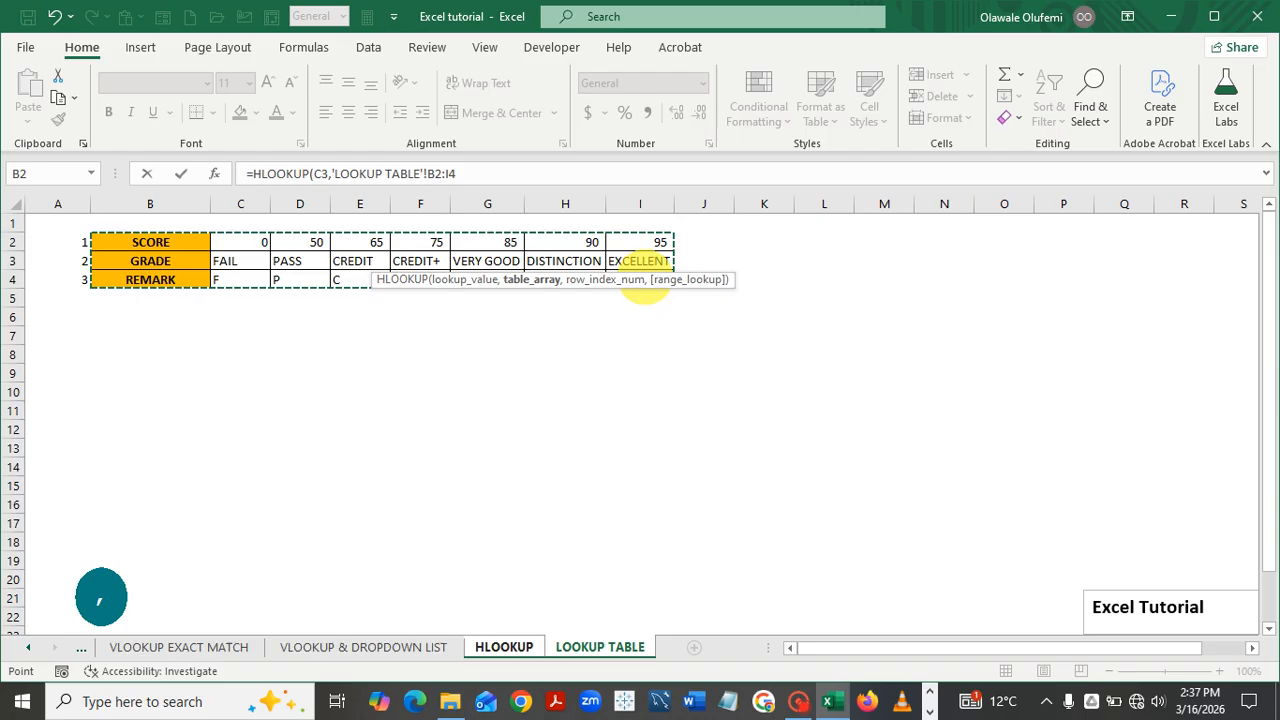
key("F4")
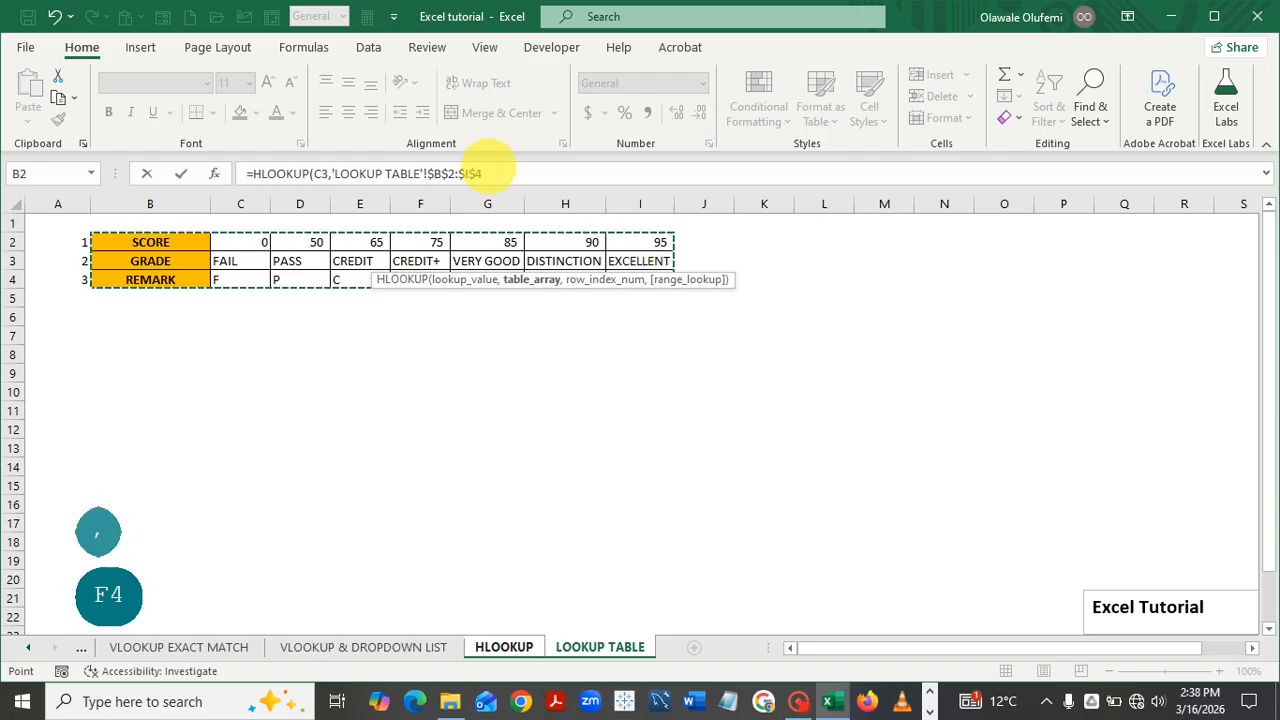
type(",")
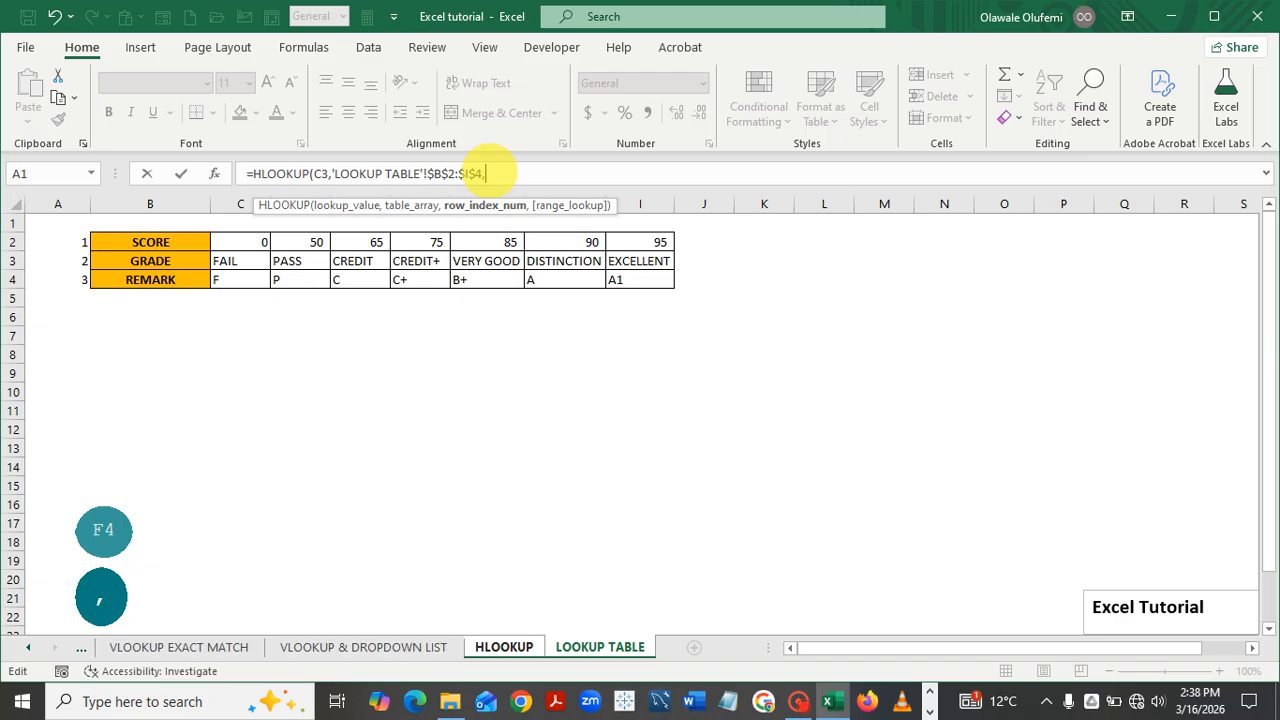
type("5")
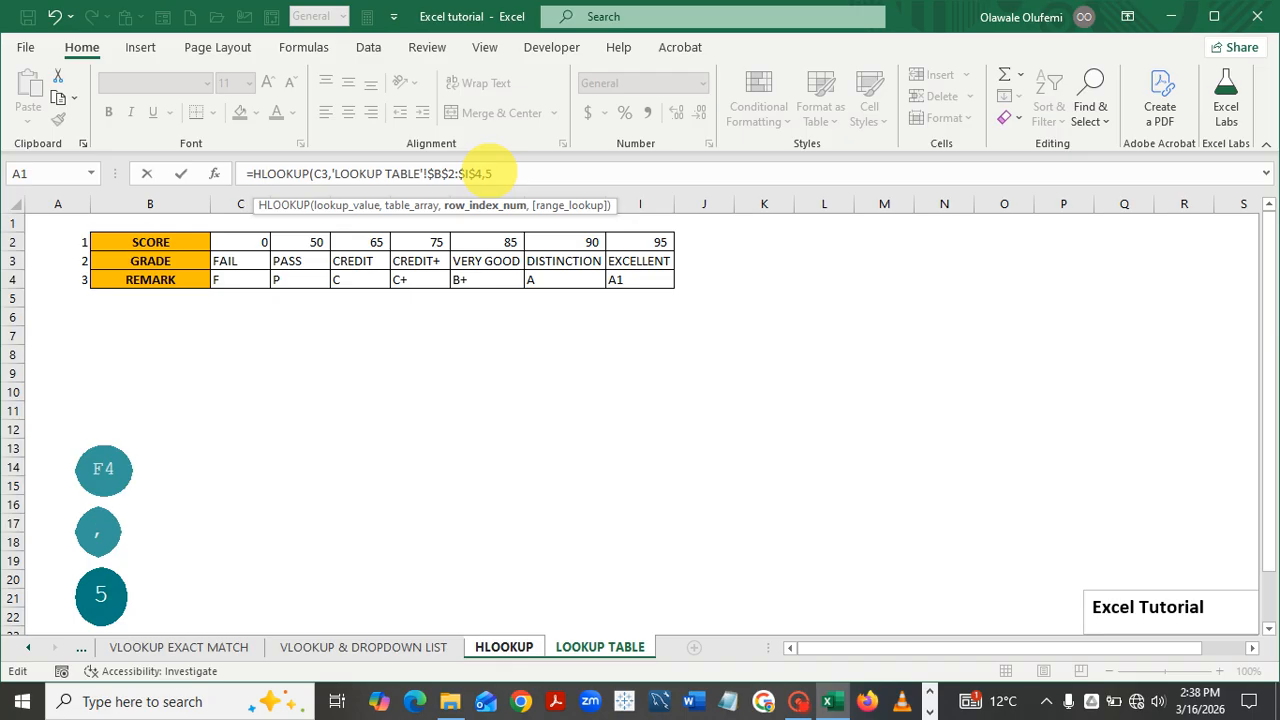
type(",")
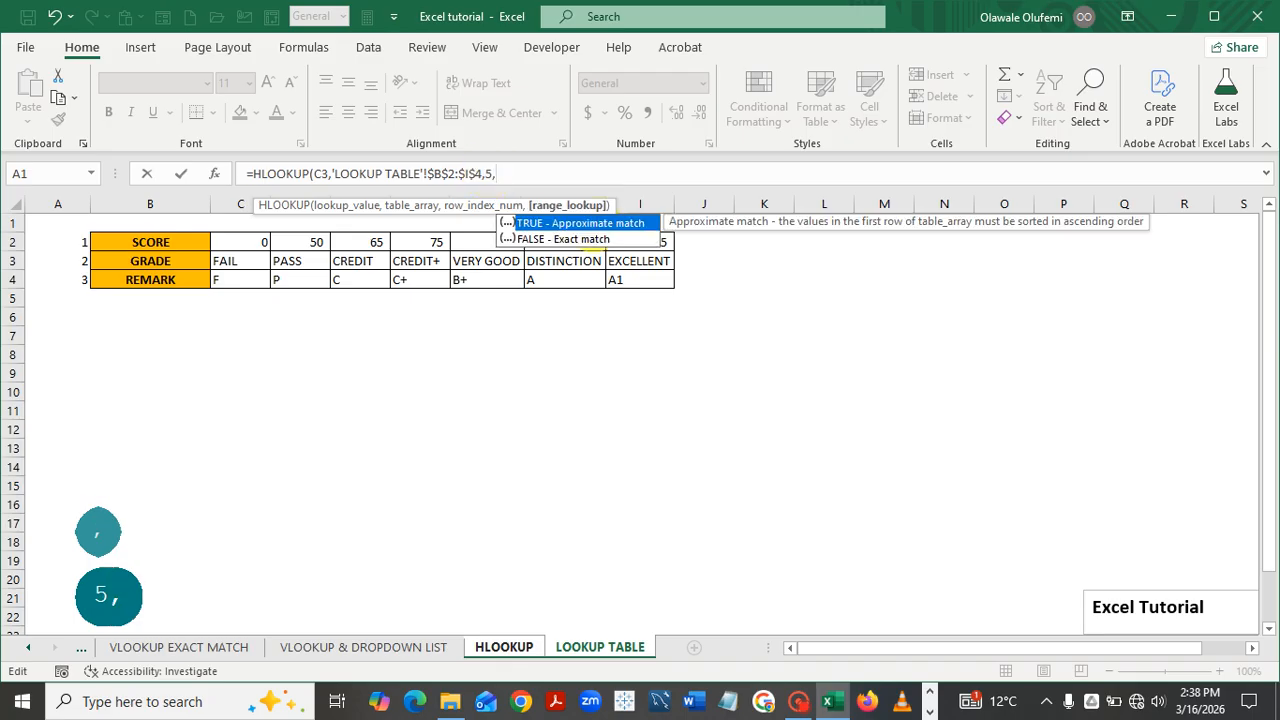
double_click(592, 224)
type(")")
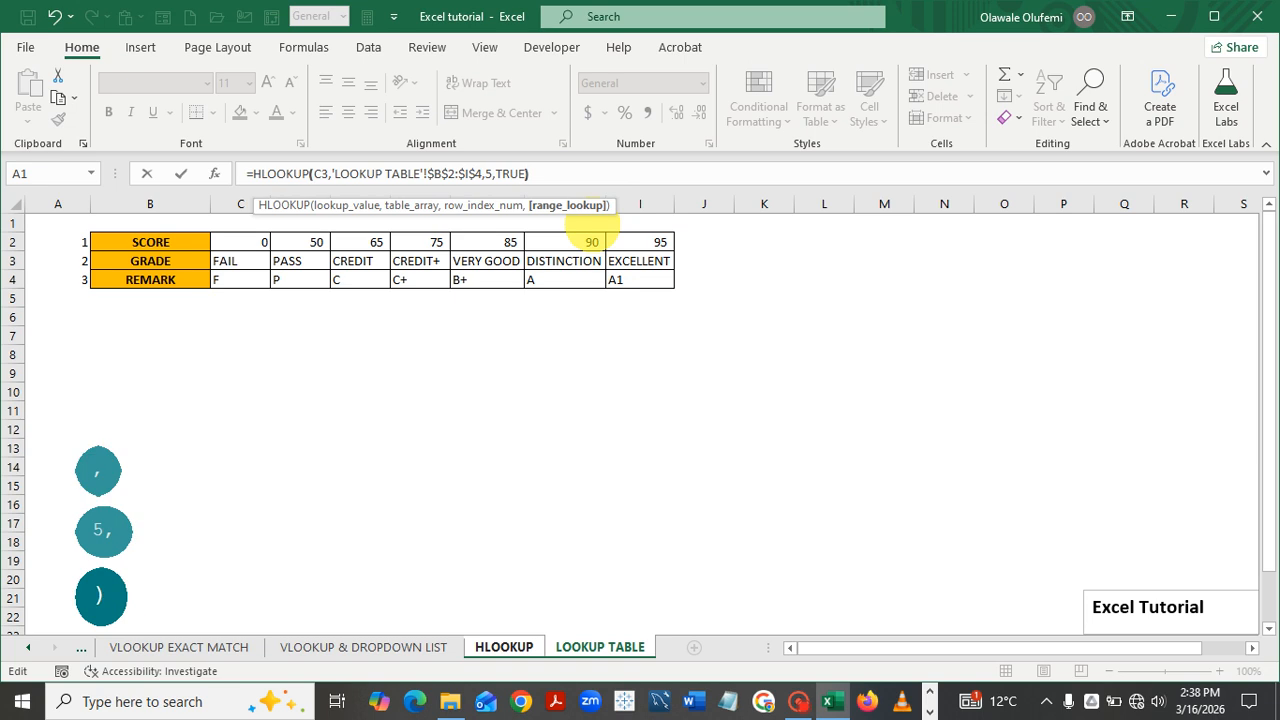
key("Return")
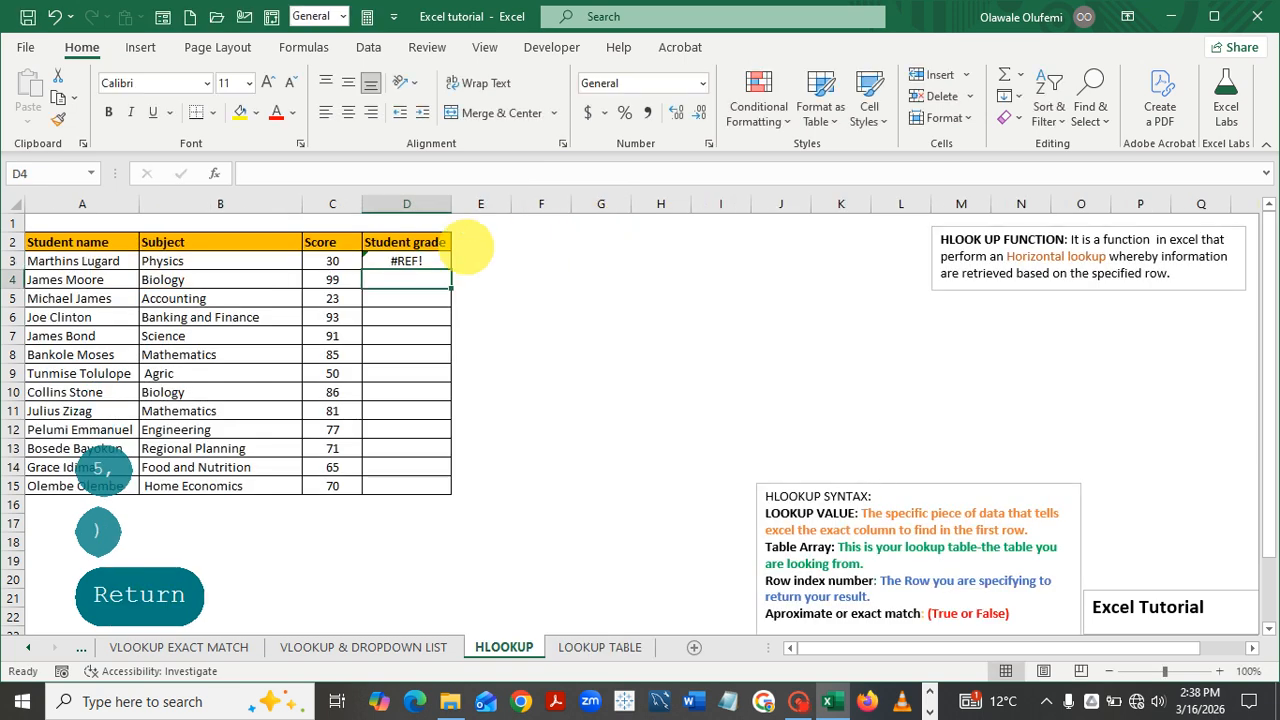
Fill the #REF! formula down to D15, check the LOOKUP TABLE sheet, then delete D3:D15
left_click(440, 259)
double_click(450, 268)
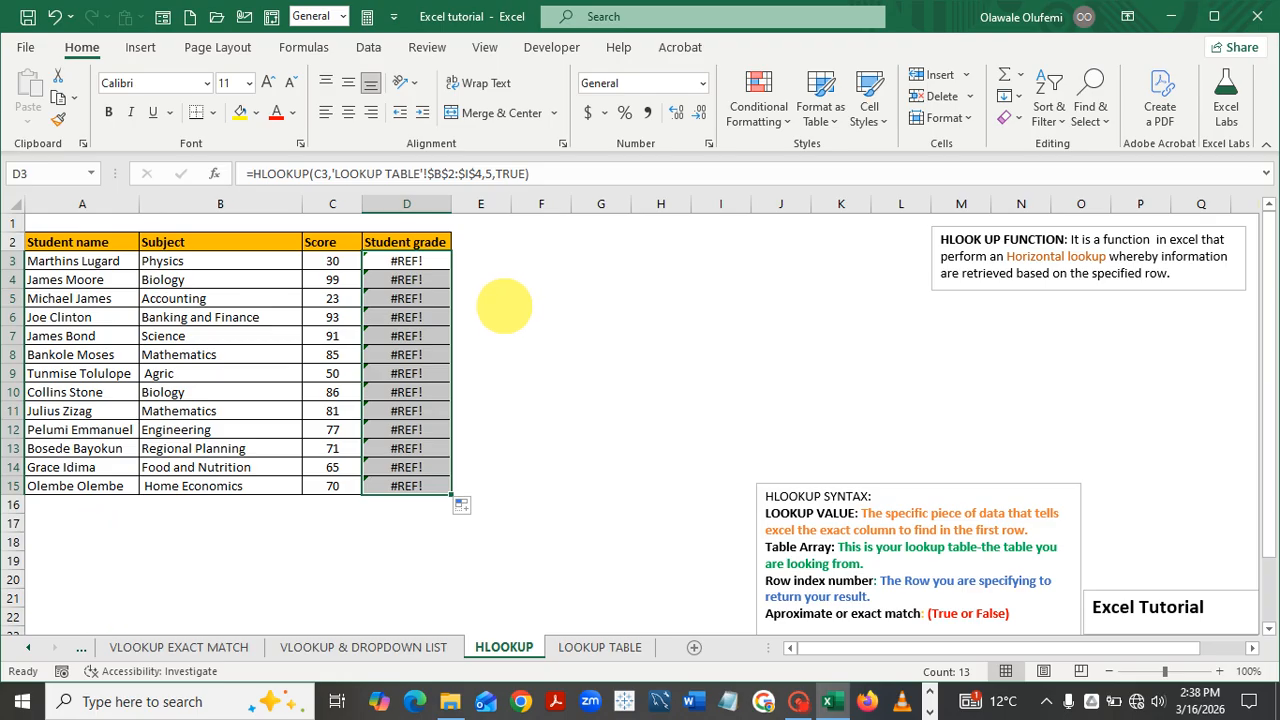
left_click(600, 647)
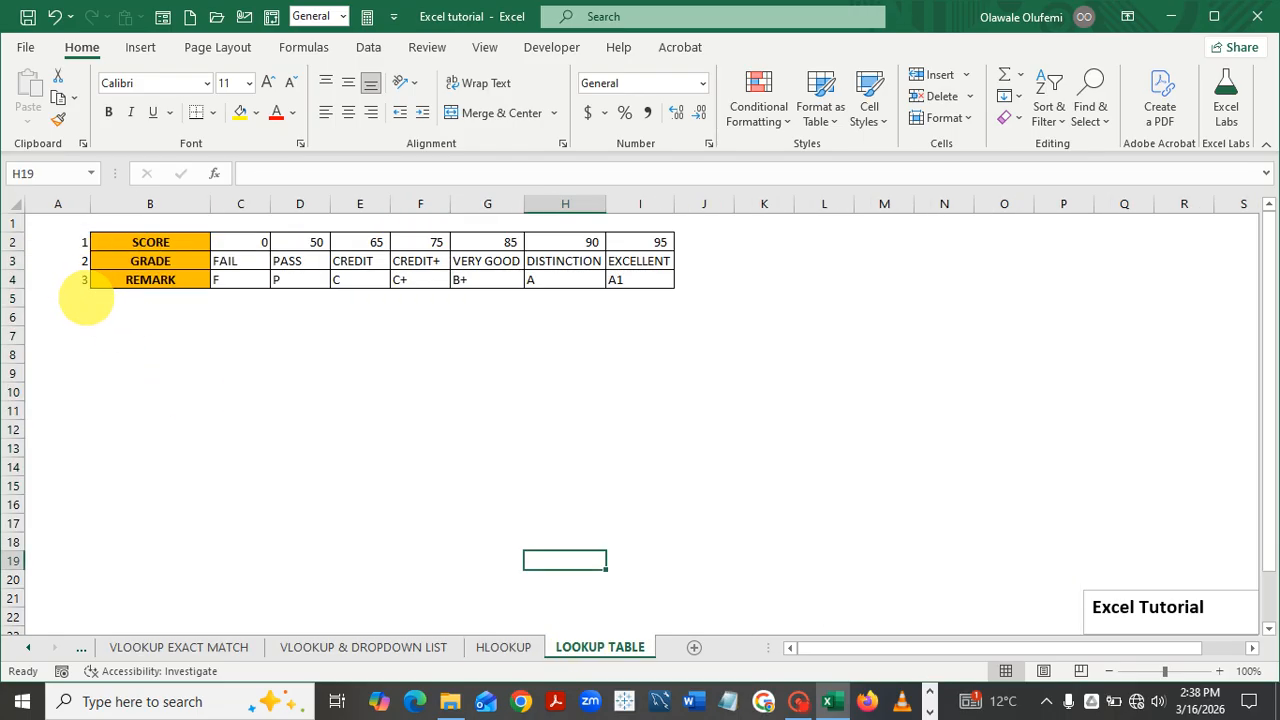
left_click(504, 647)
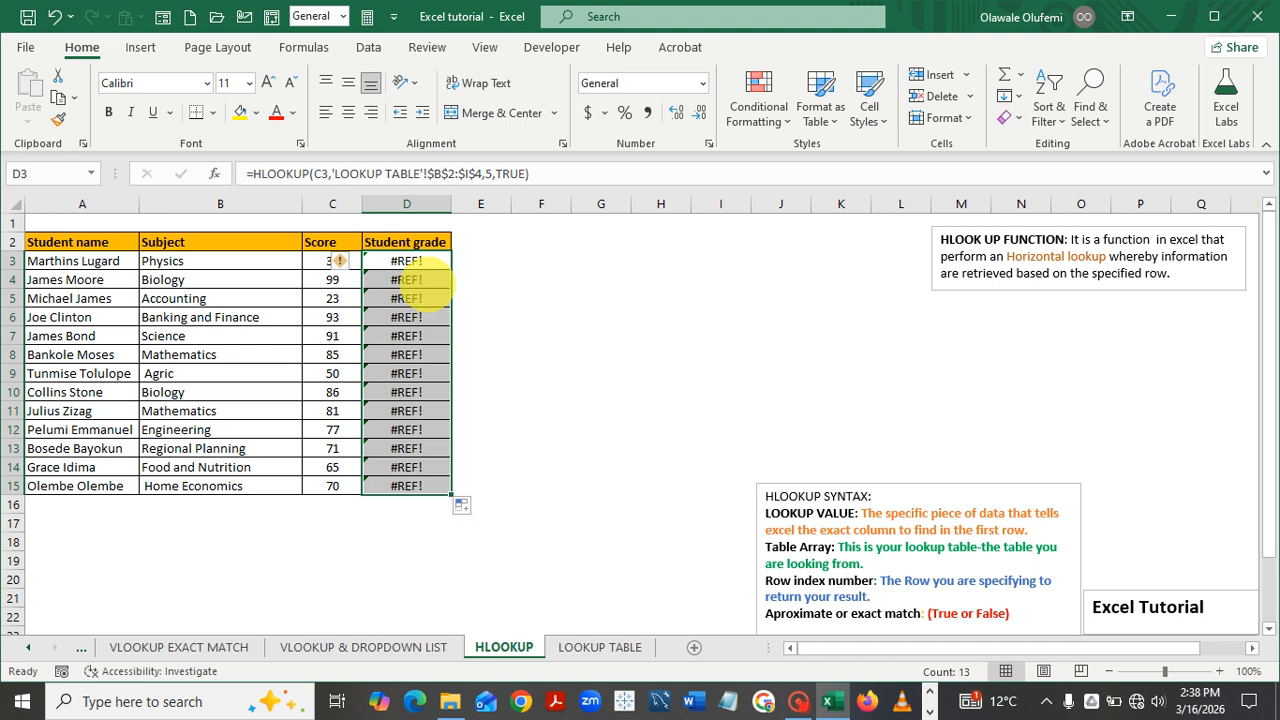
key("Delete")
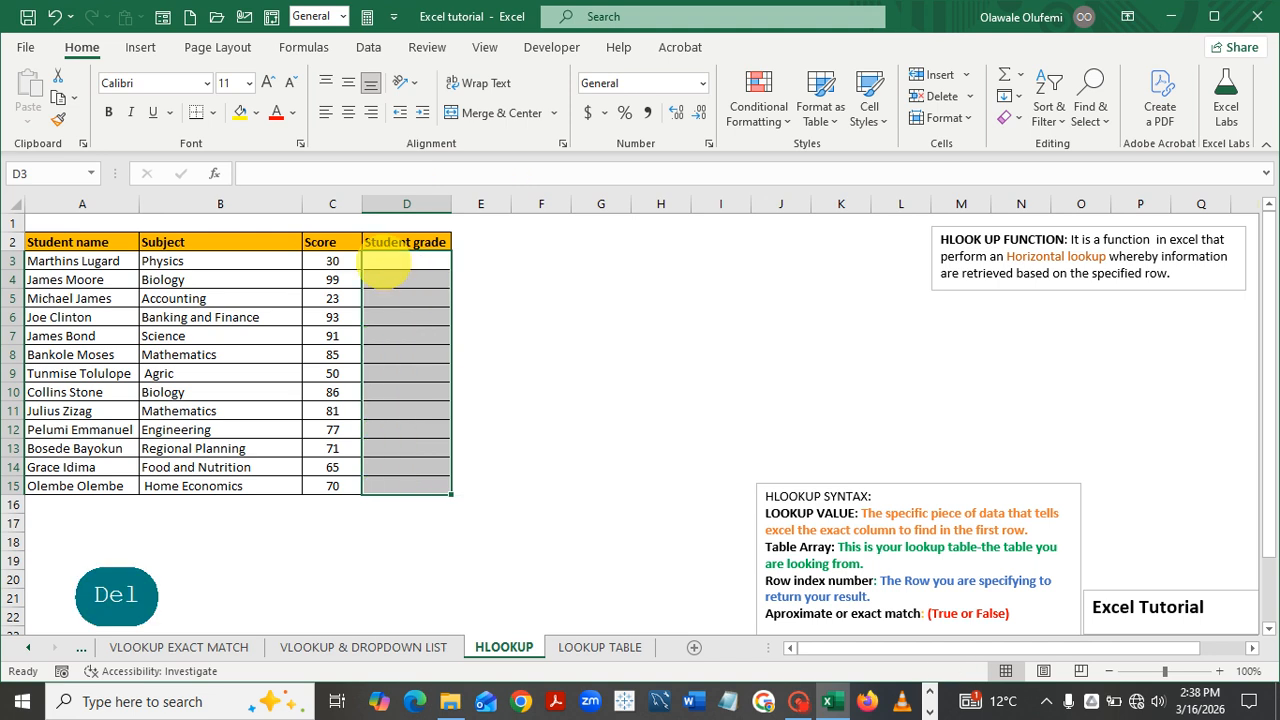
Restart D3 as HLOOKUP of C3 against absolute range 'LOOKUP TABLE'!$B$2:$I$4
left_click(383, 261)
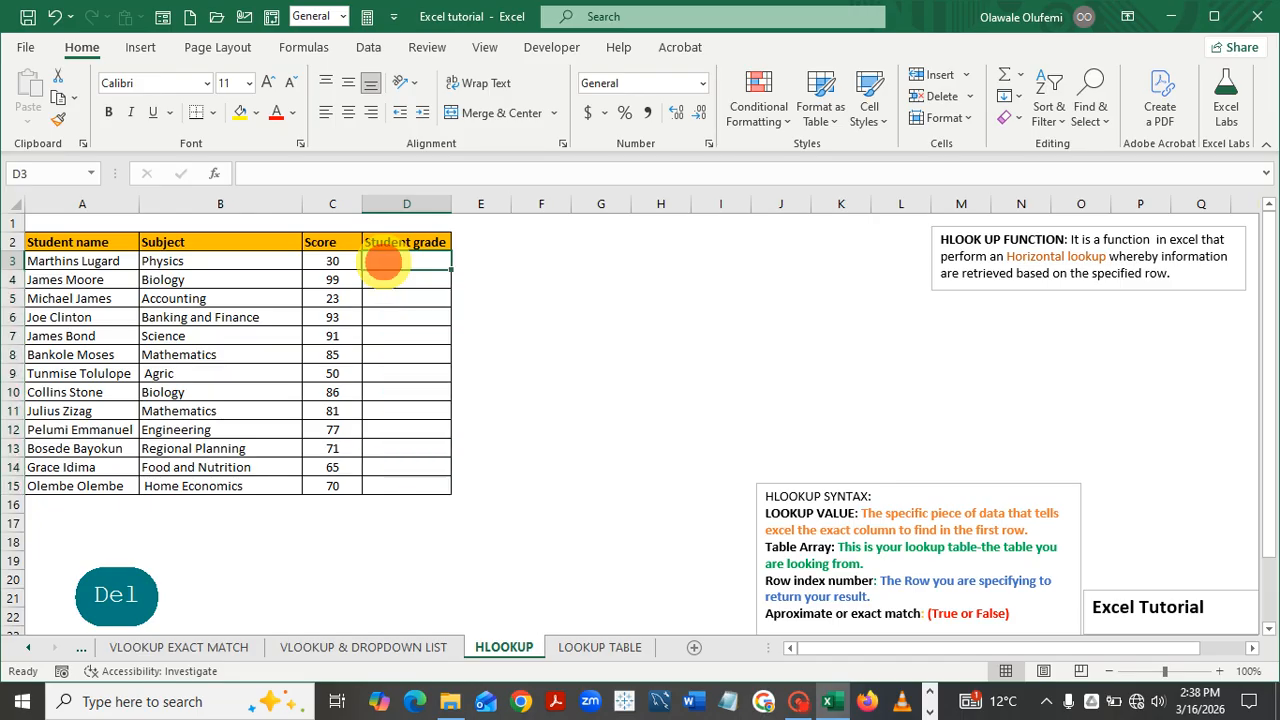
type("=h")
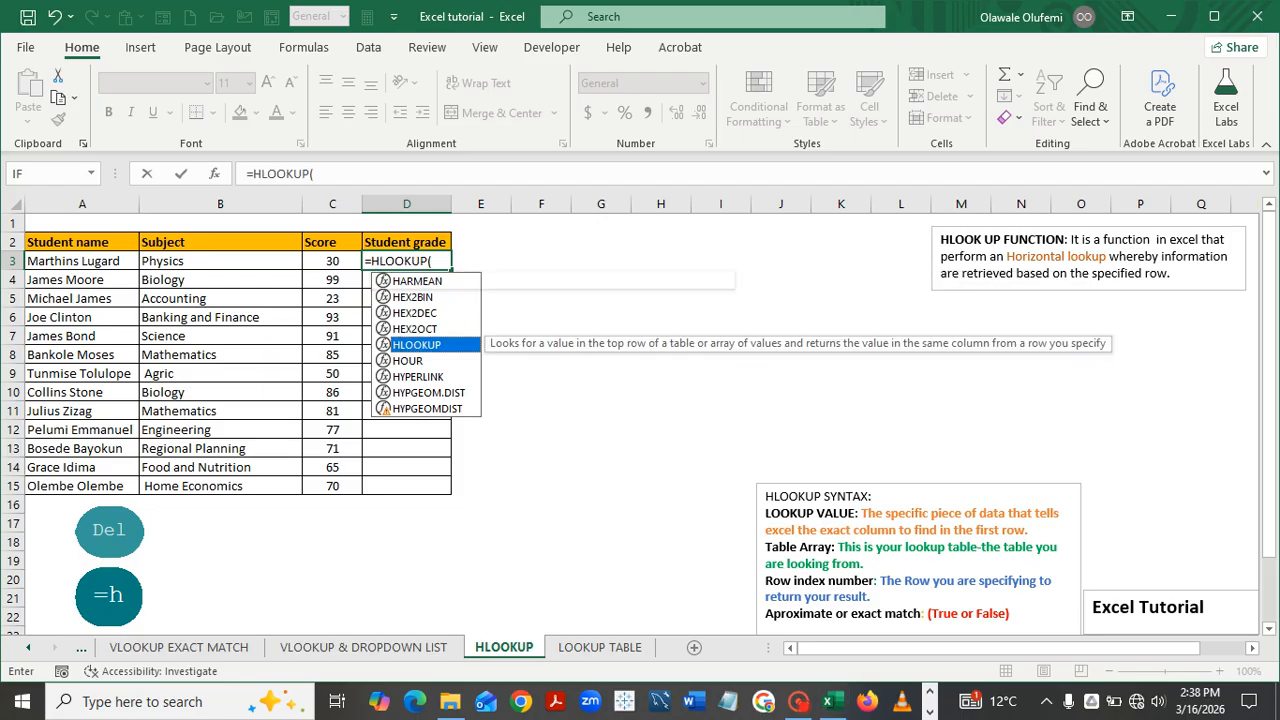
double_click(416, 344)
left_click(332, 261)
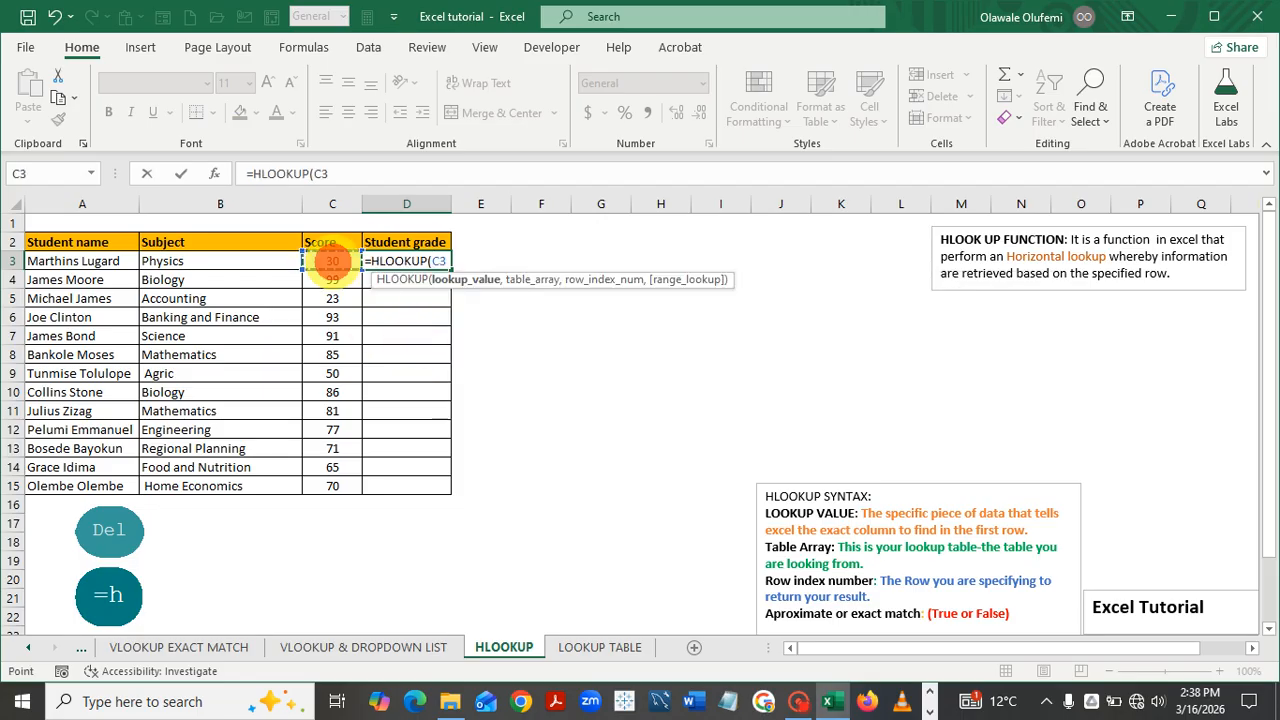
type(",")
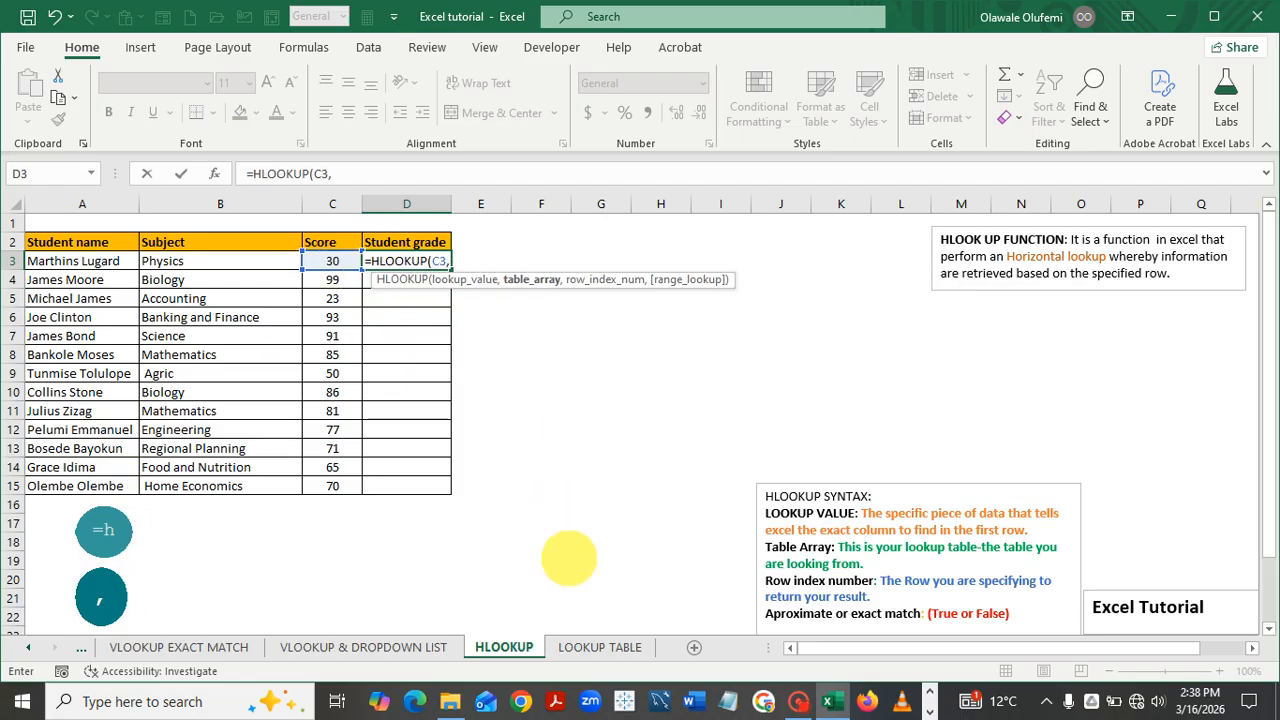
left_click(598, 647)
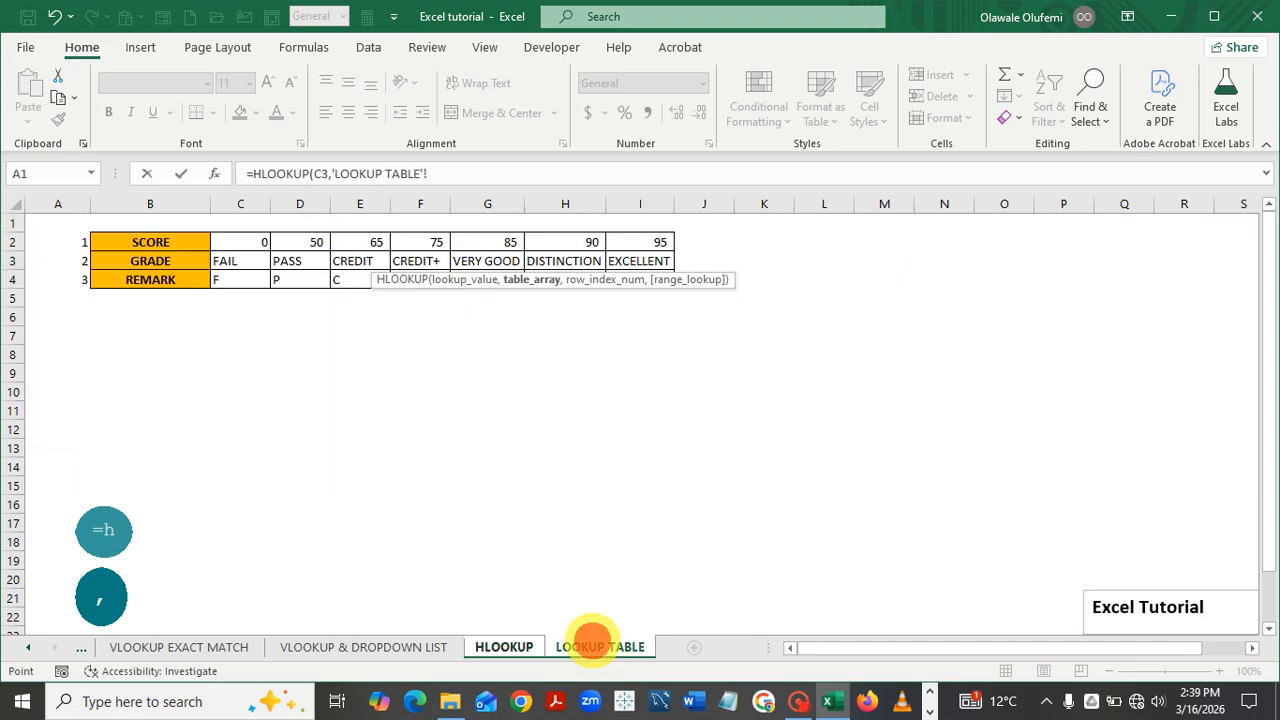
left_click_drag(115, 242, 640, 286)
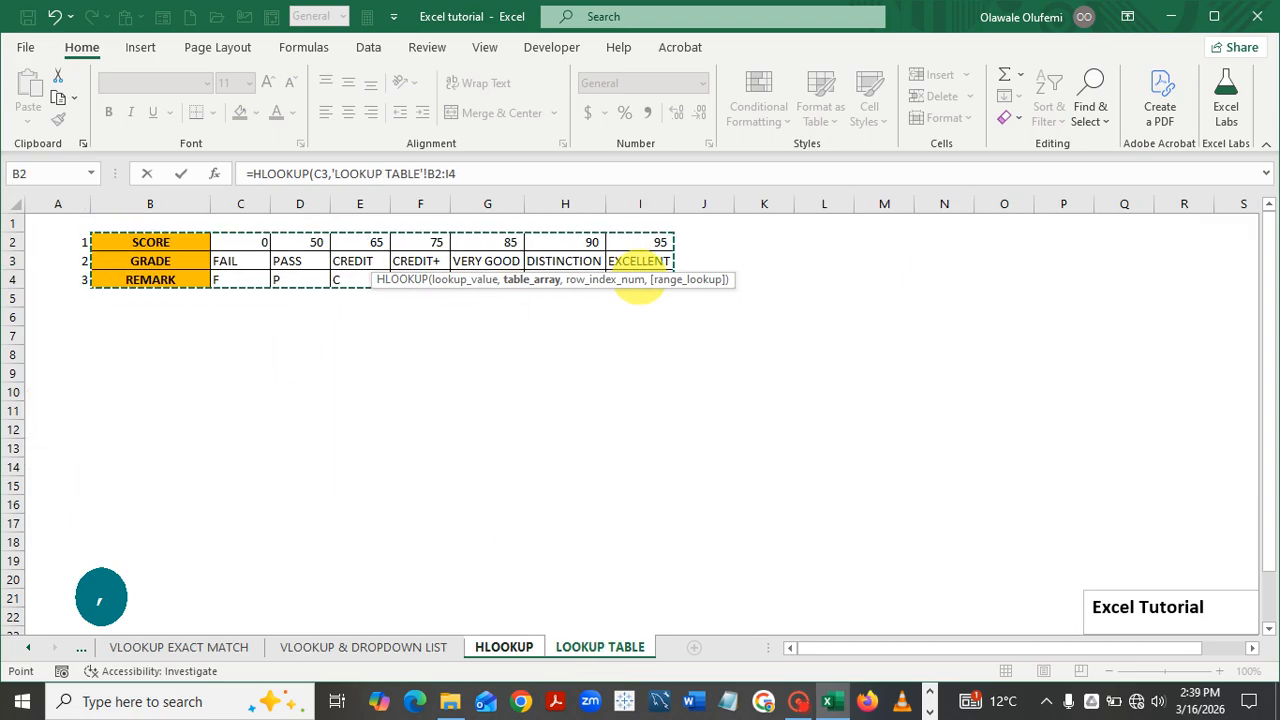
key("F4")
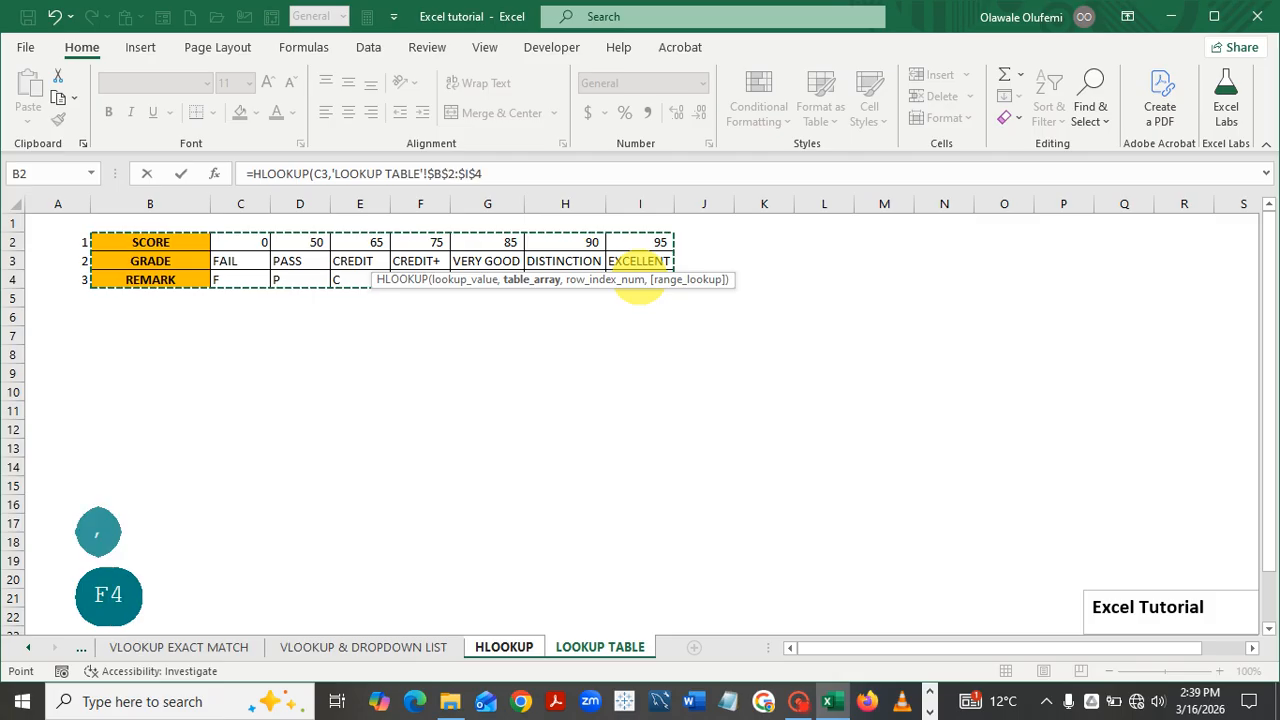
Finish the formula with row index 2 and FALSE exact match, returning #N/A
left_click(503, 173)
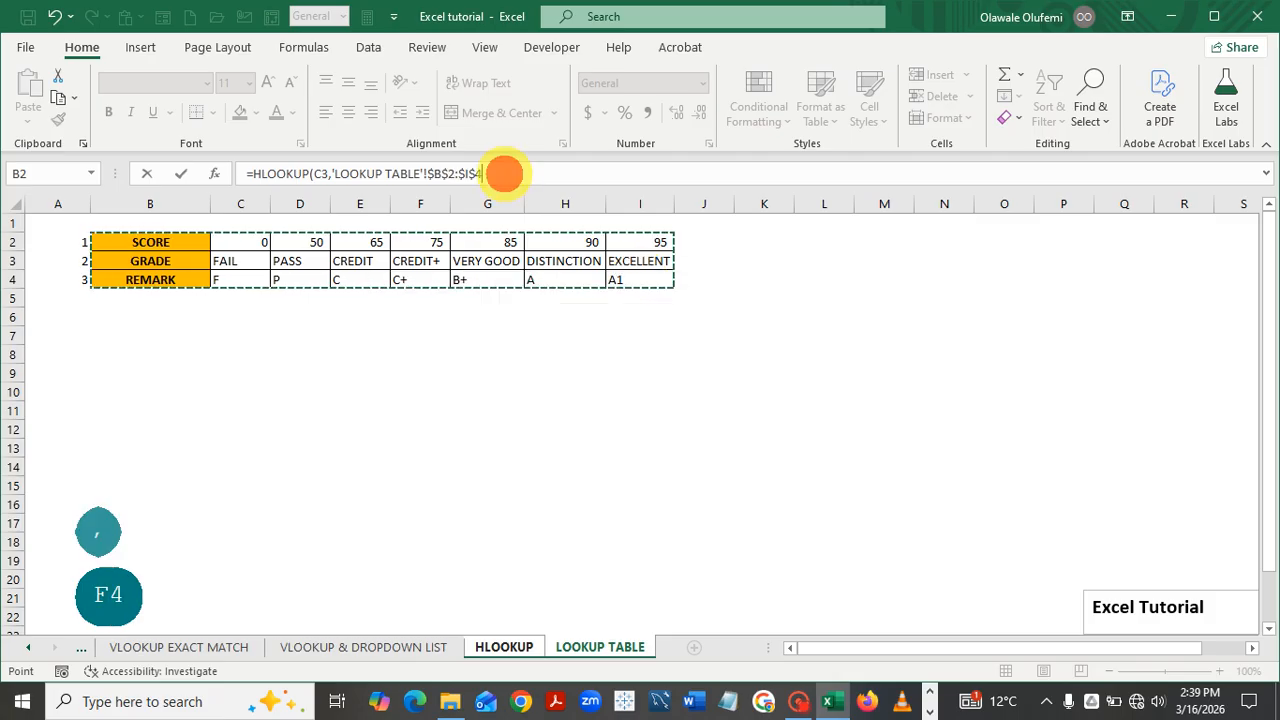
type(",")
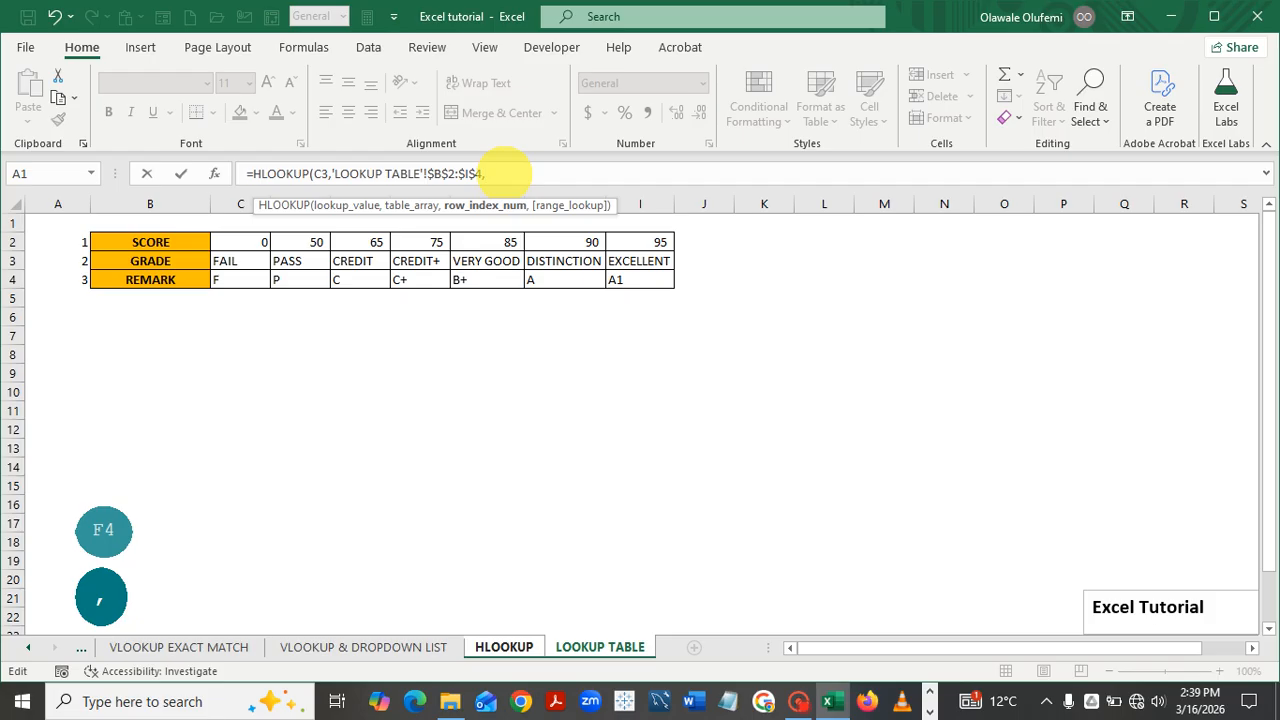
type("2")
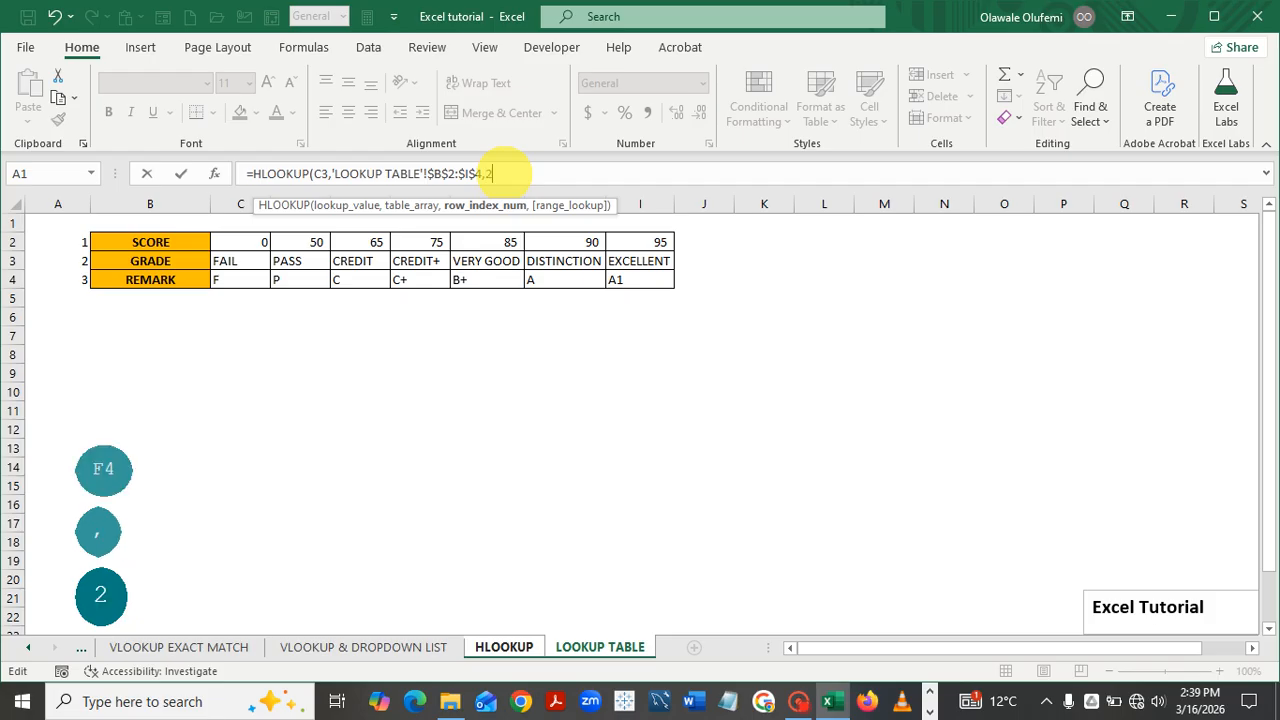
type(",")
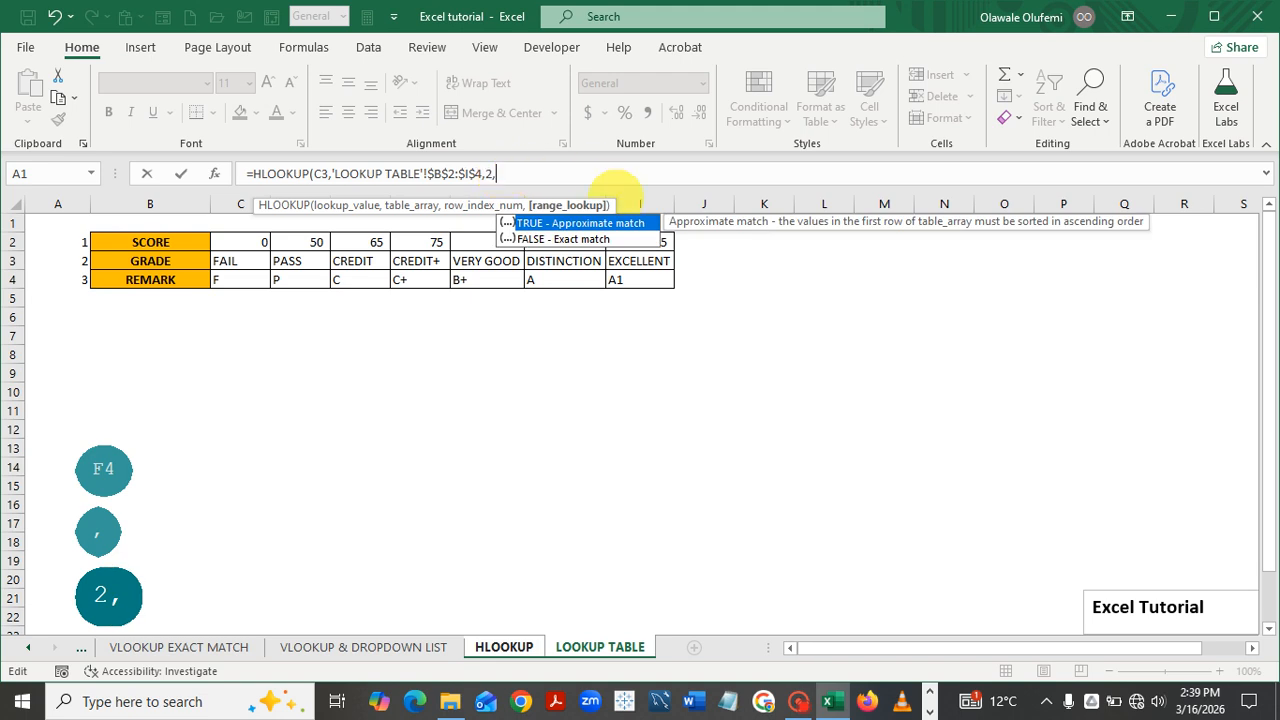
double_click(576, 238)
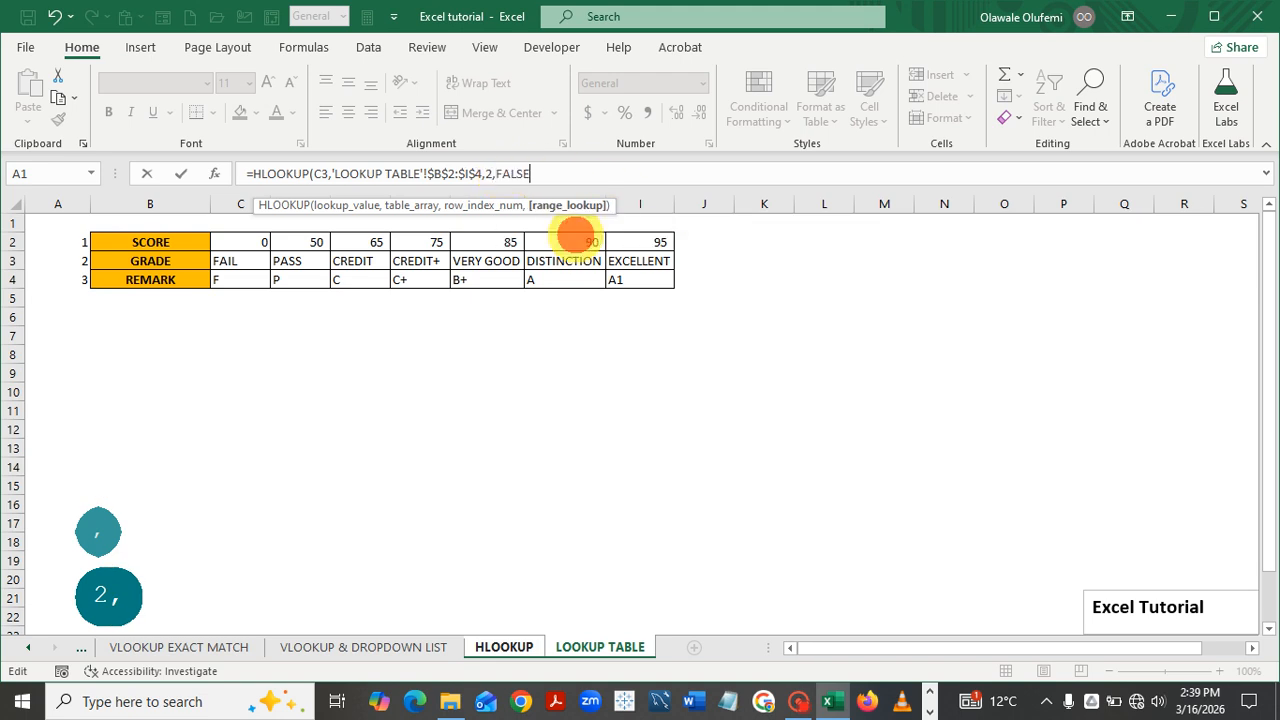
type(")")
key("Return")
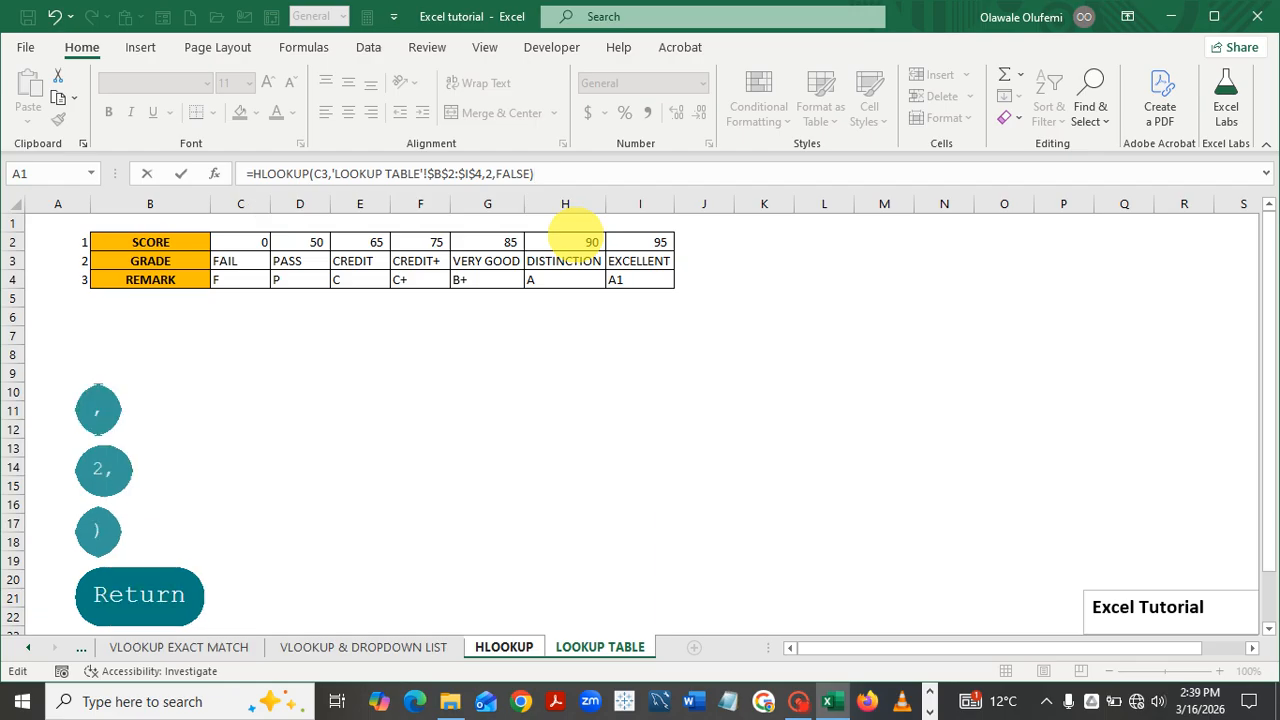
Fill the exact-match formula to D15 and compare its #N/A results with the LOOKUP TABLE thresholds
left_click(441, 259)
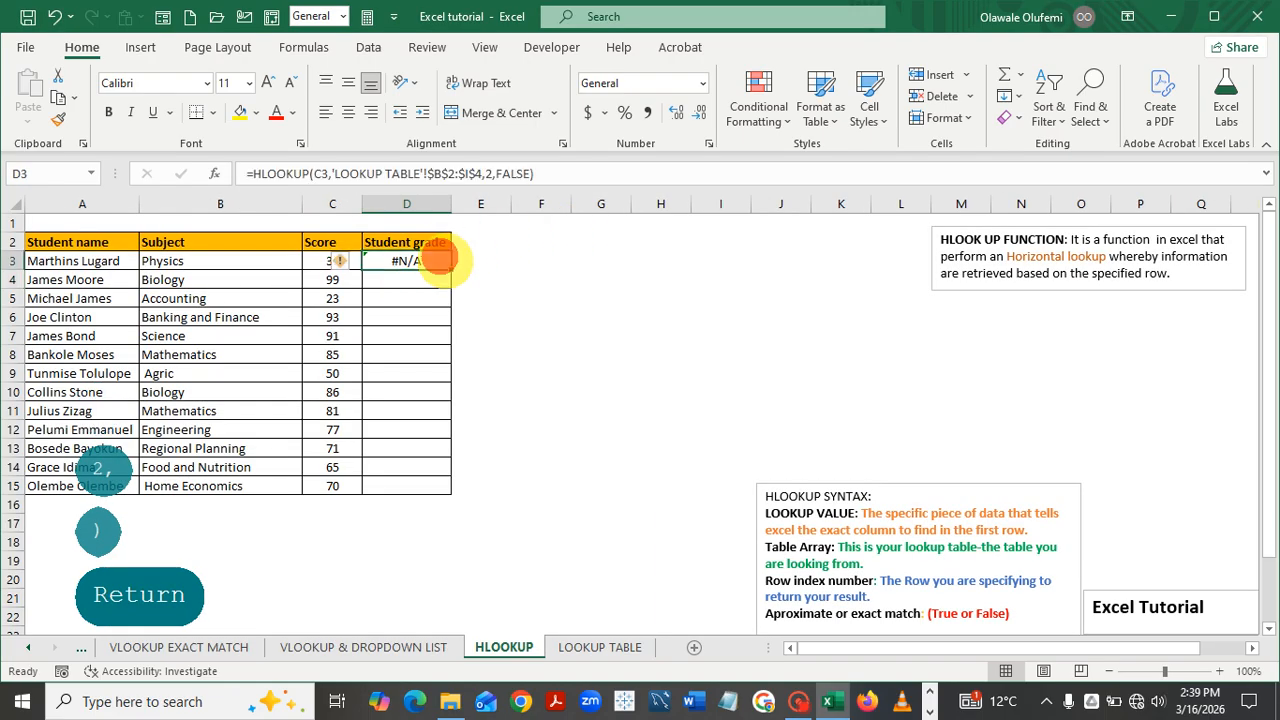
double_click(450, 269)
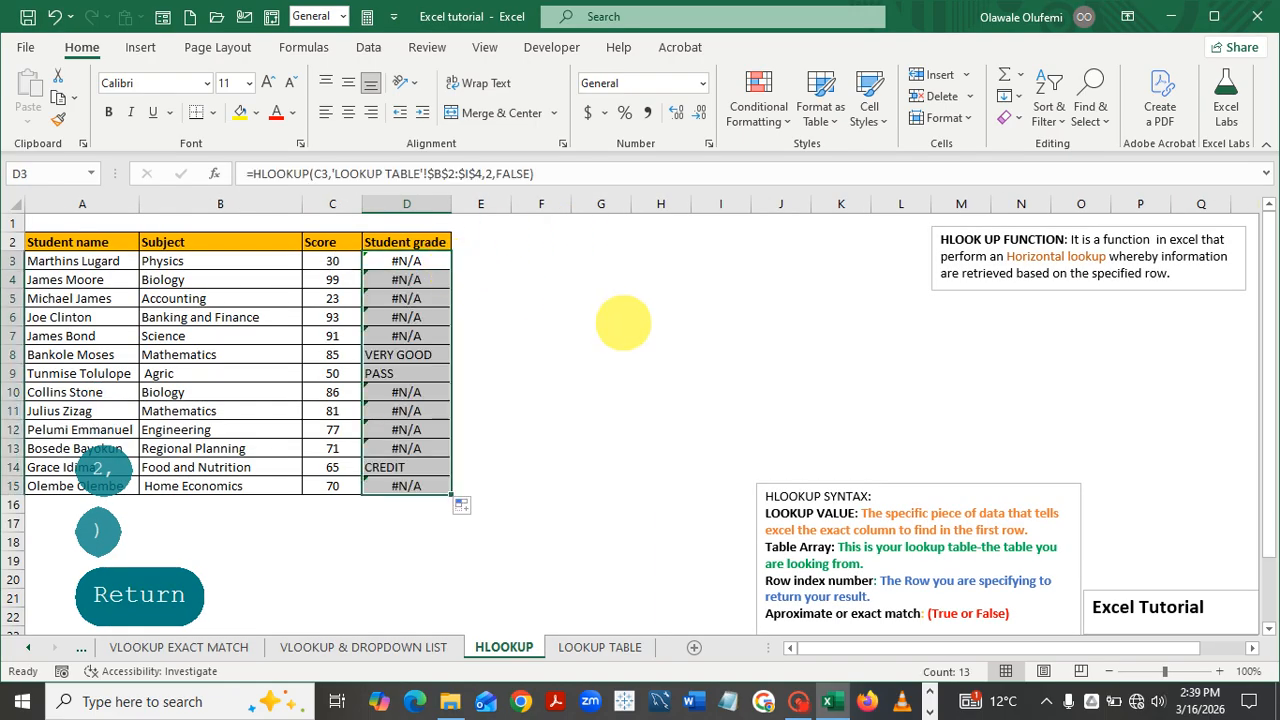
left_click(620, 318)
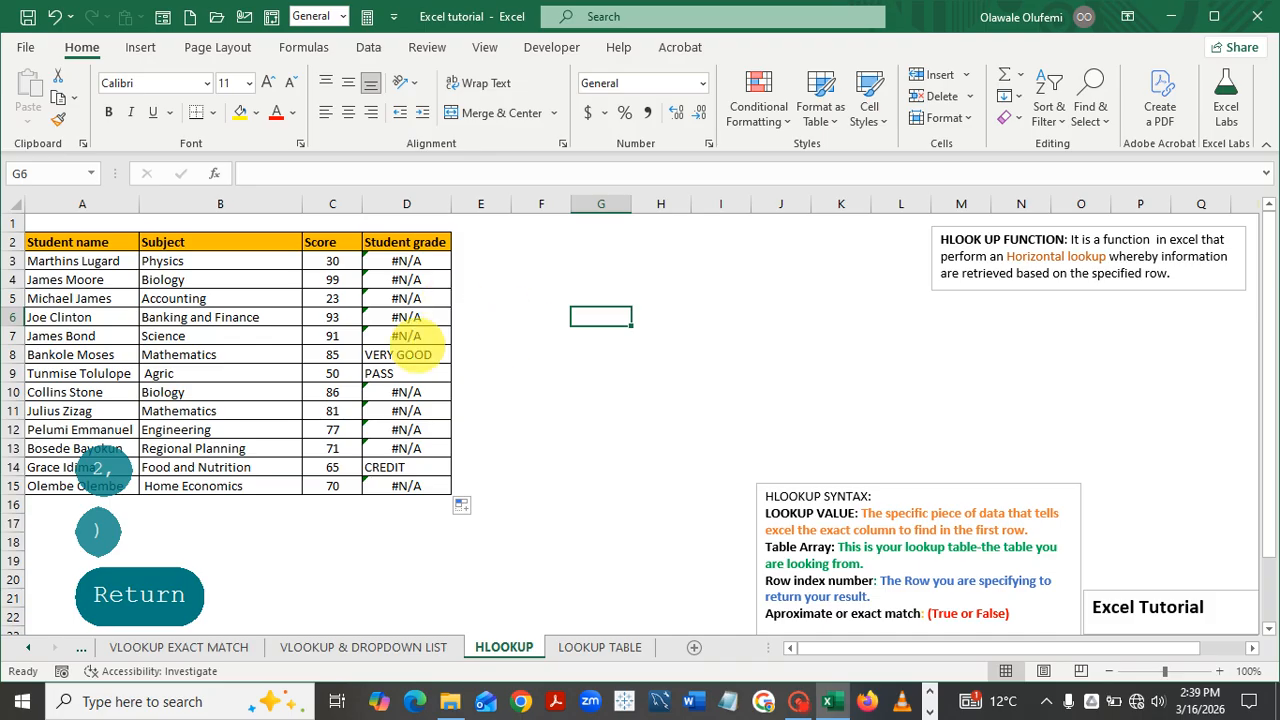
key("ctrl")
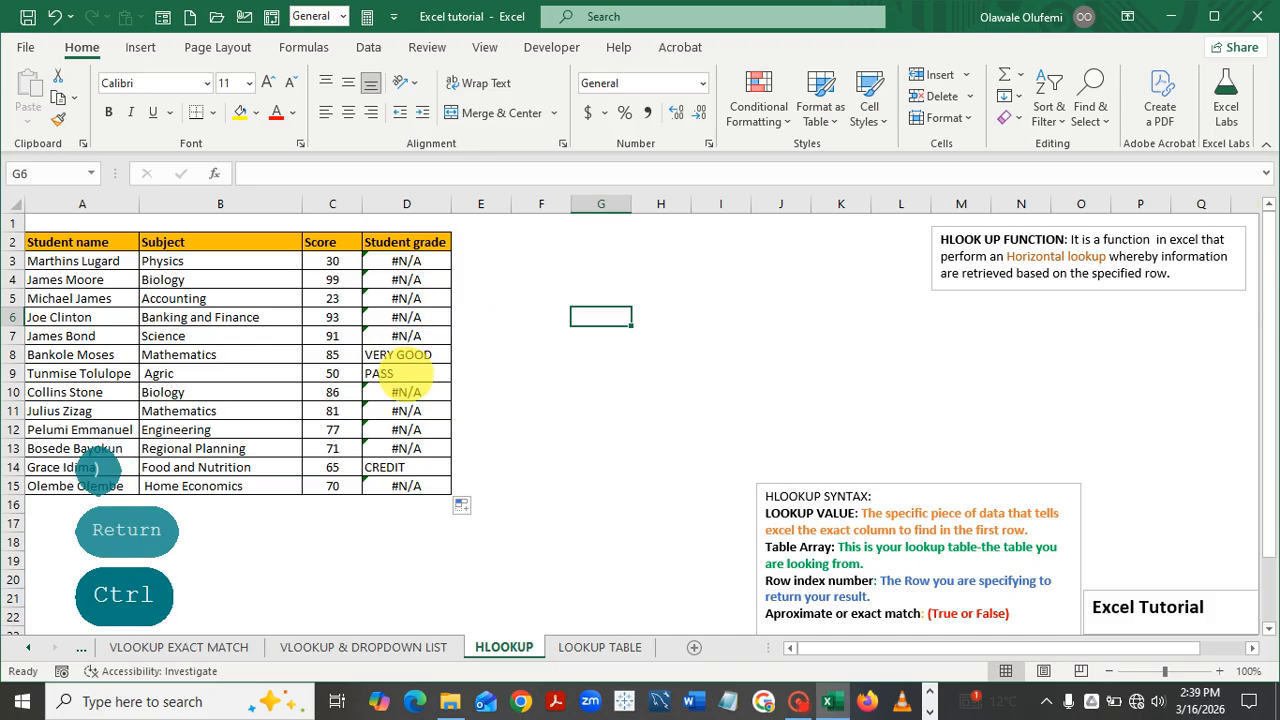
key("ctrl")
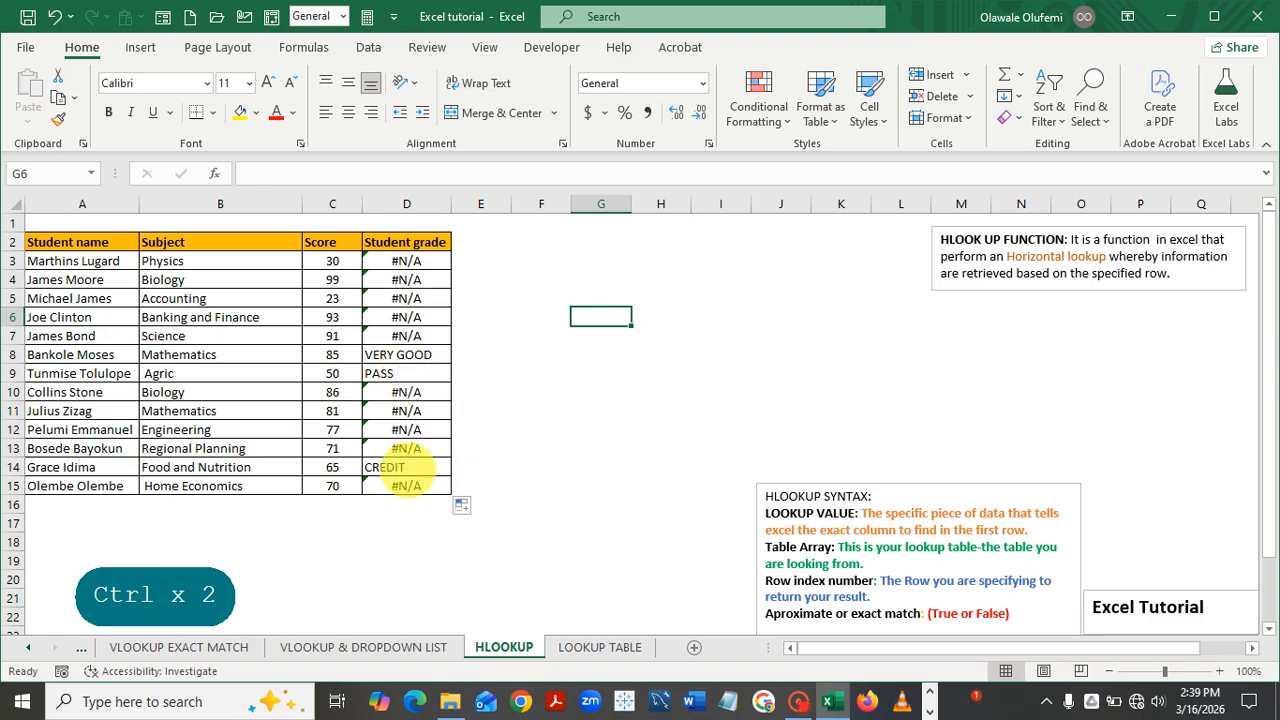
key("ctrl")
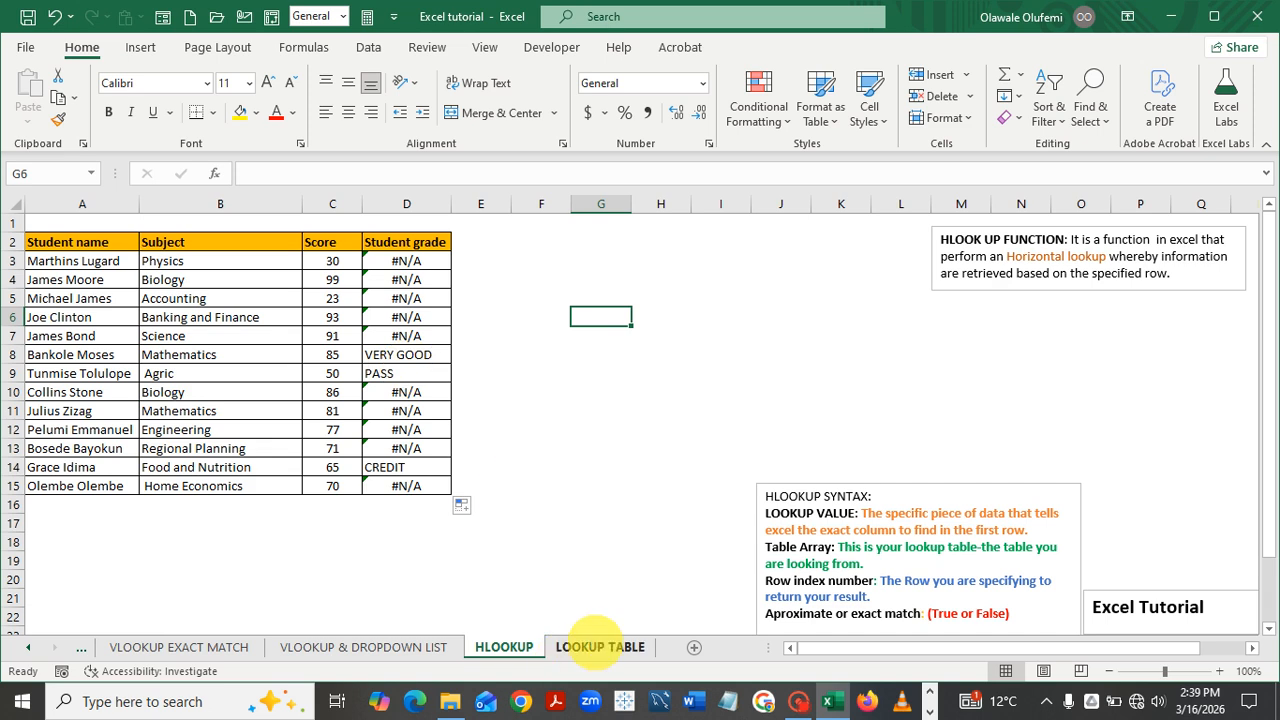
left_click(600, 647)
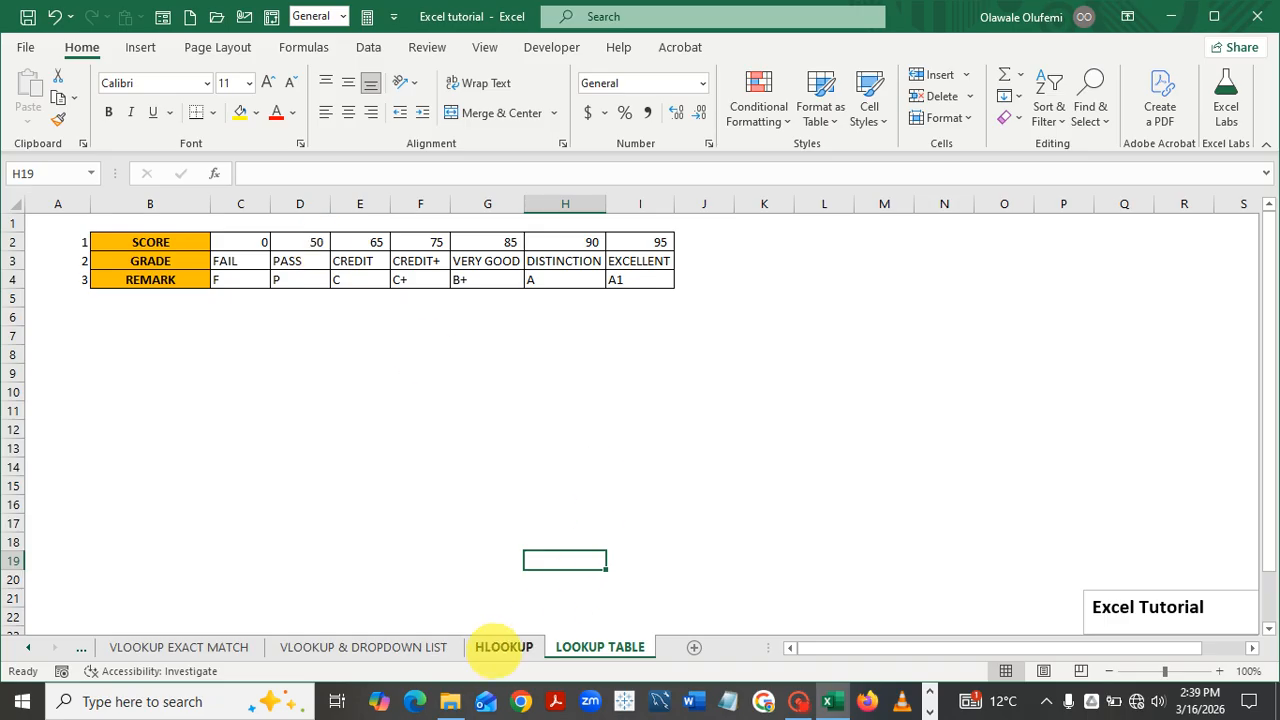
left_click(503, 645)
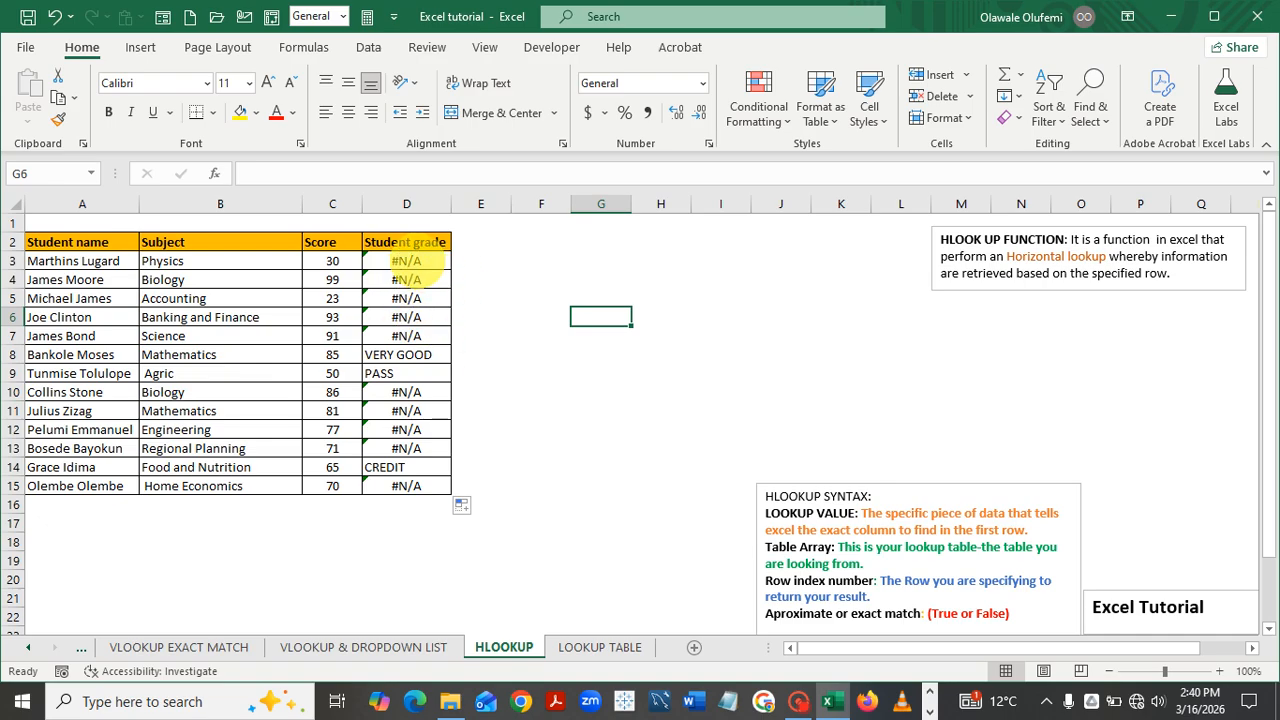
Change D3's HLOOKUP match argument from FALSE to TRUE so the score 30 returns FAIL
left_click(412, 260)
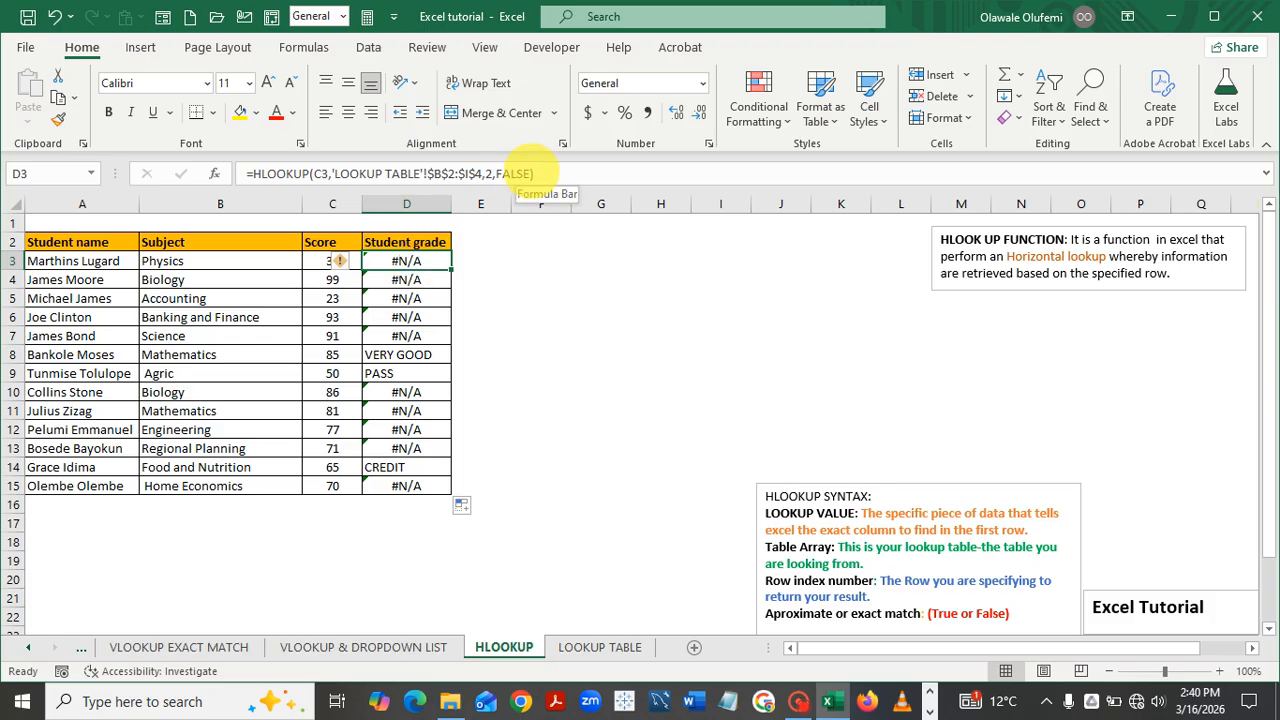
left_click(530, 173)
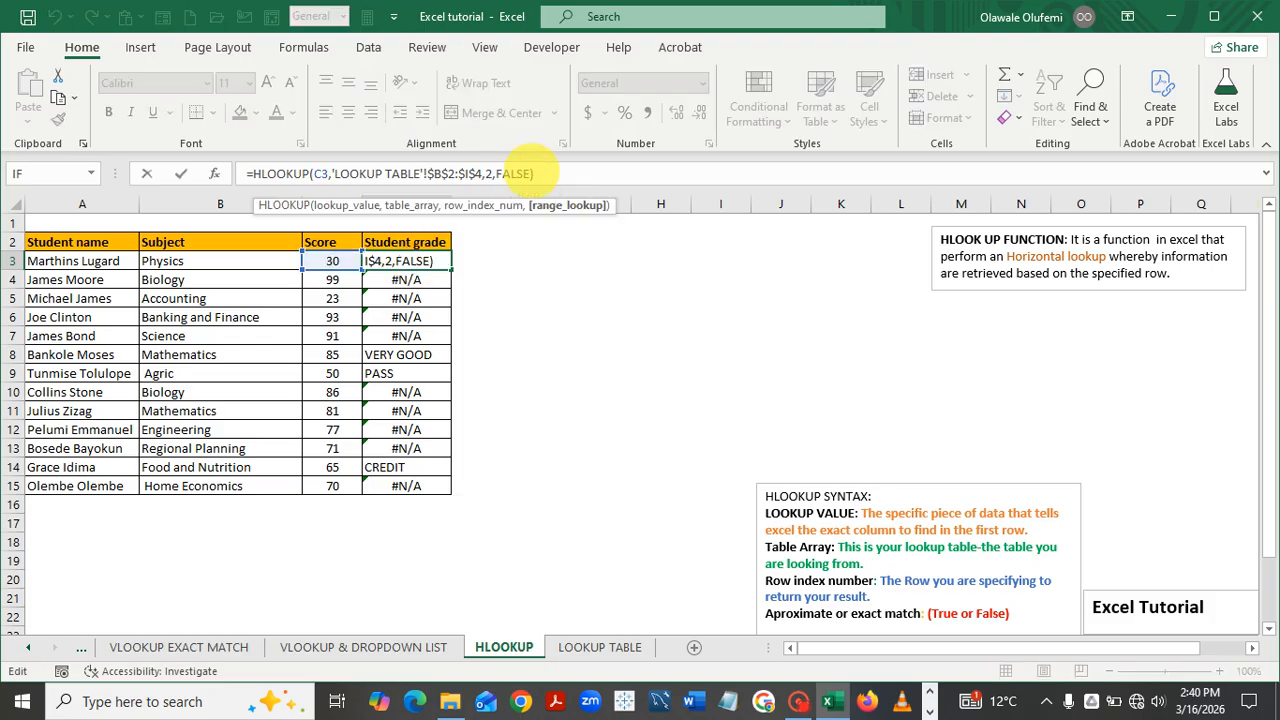
key("BackSpace")
key("BackSpace")
key("BackSpace")
key("BackSpace")
key("BackSpace")
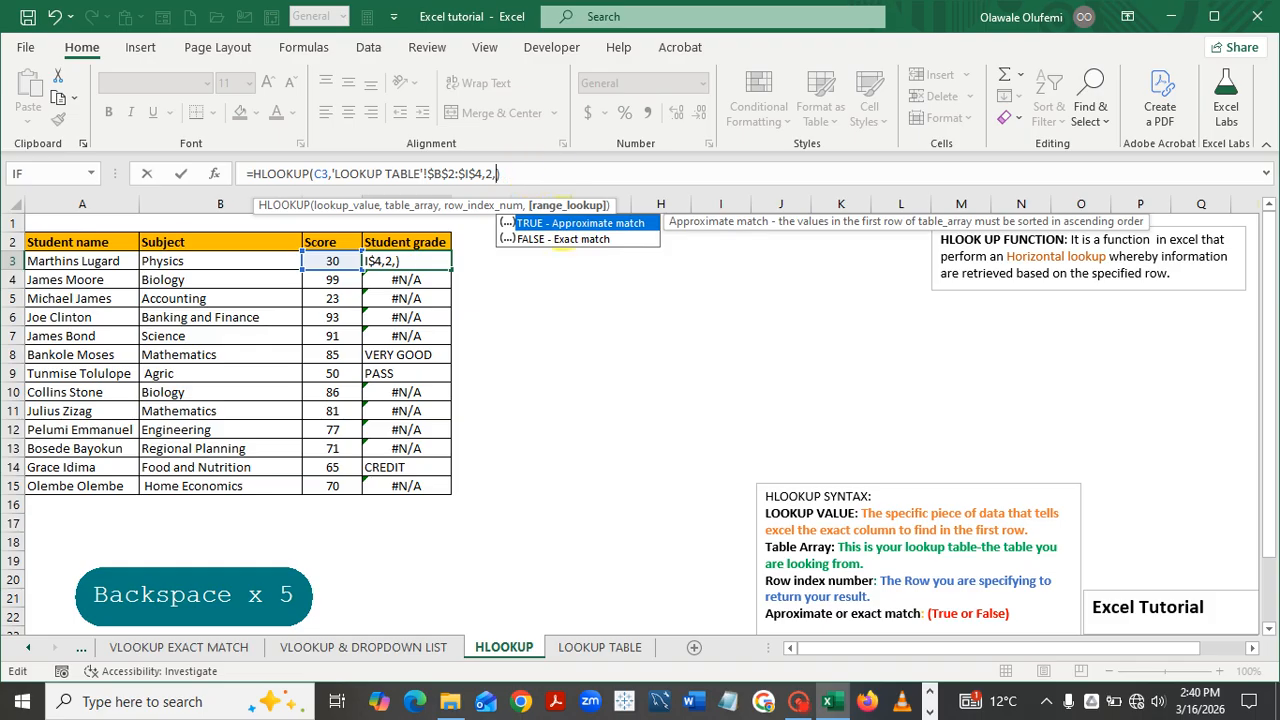
double_click(563, 223)
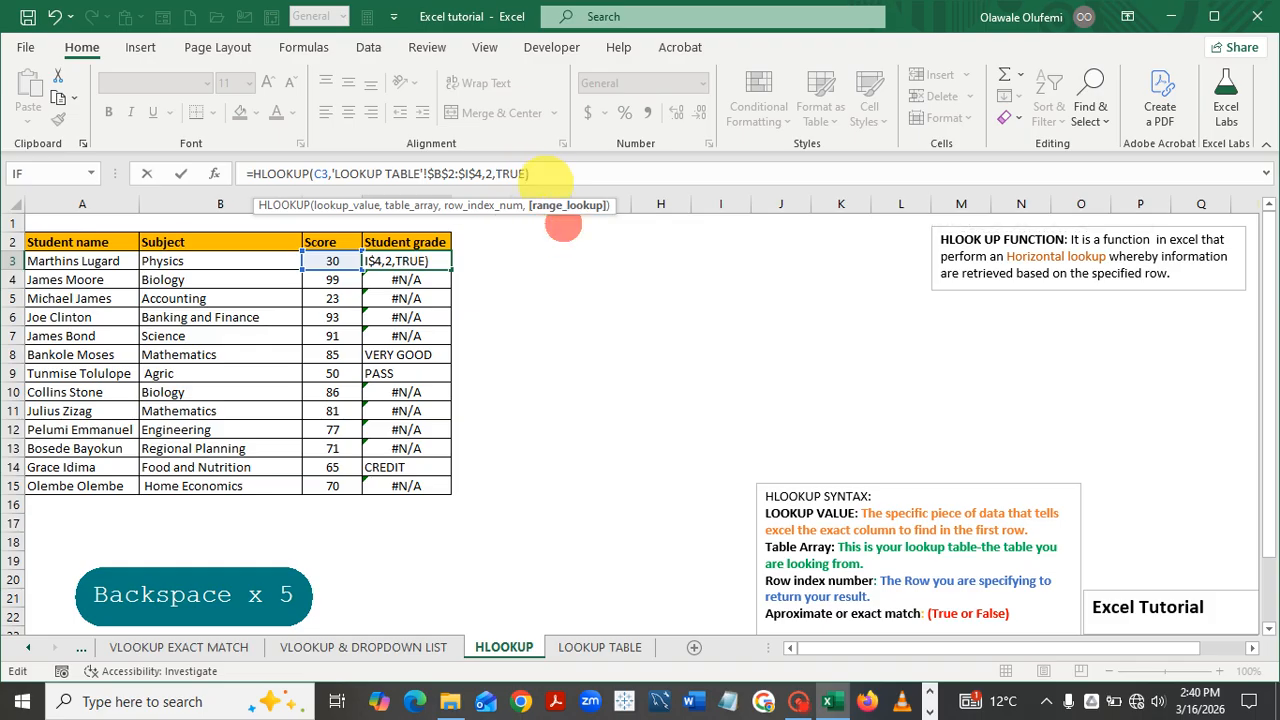
left_click(545, 175)
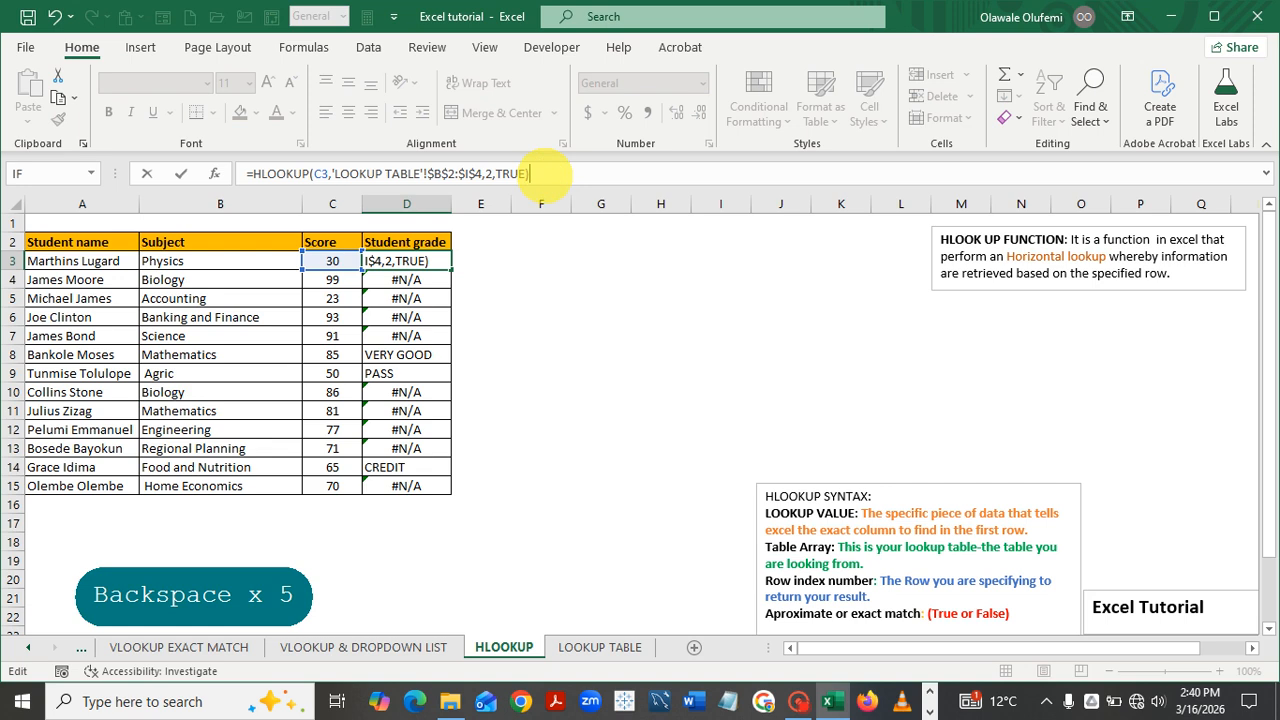
key("BackSpace")
key("BackSpace")
key("BackSpace")
key("BackSpace")
key("BackSpace")
type("FALSE")
key("Return")
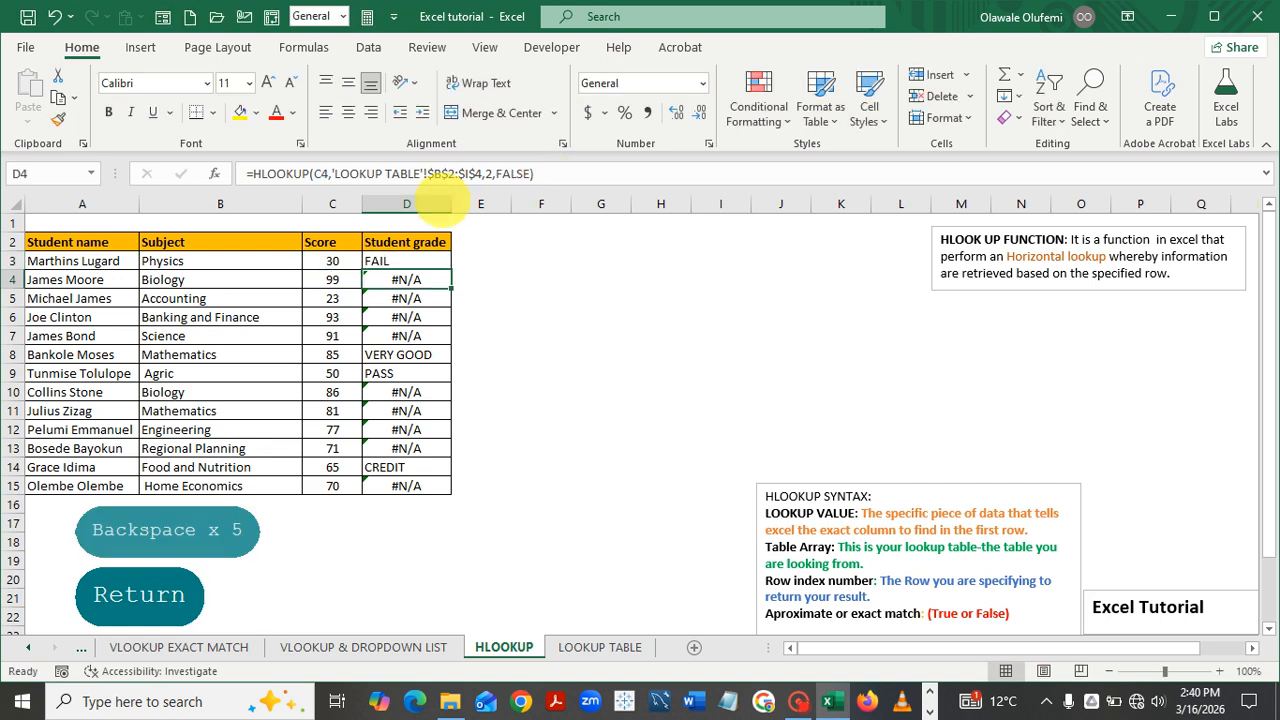
left_click(424, 256)
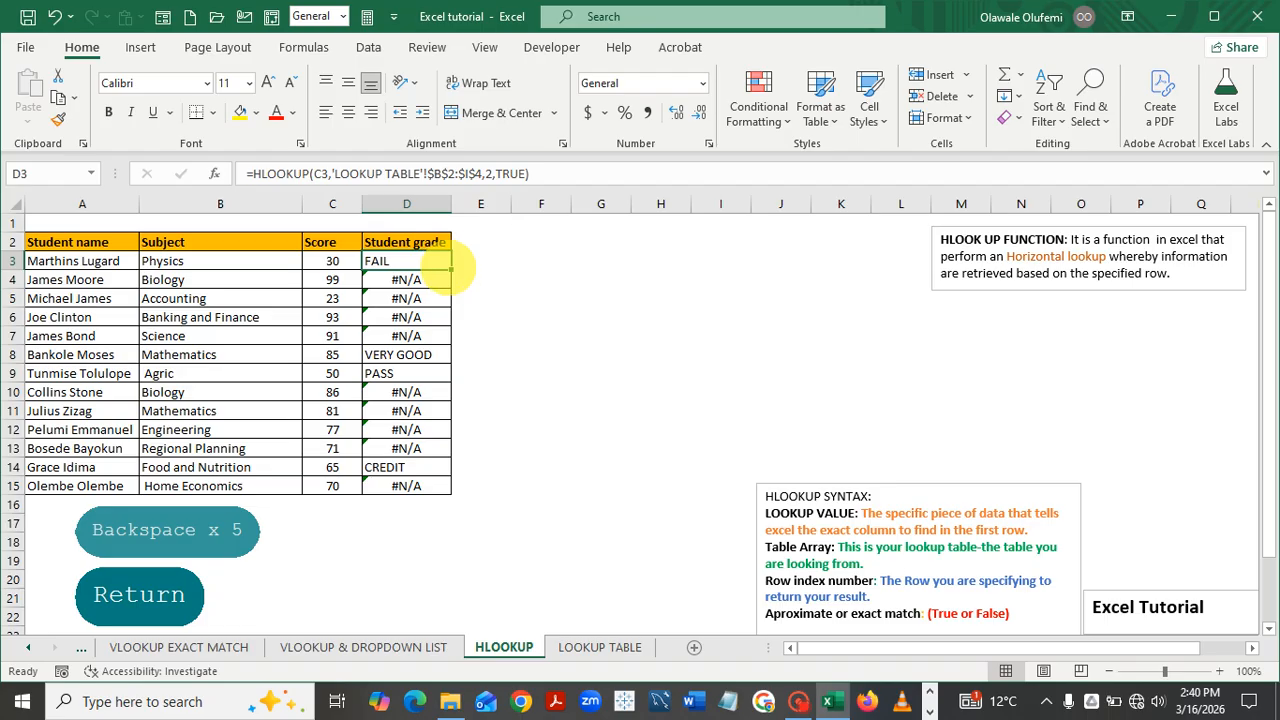
Copy D3's approximate-match HLOOKUP down to D15, grading every student from FAIL to EXCELLENT
double_click(451, 270)
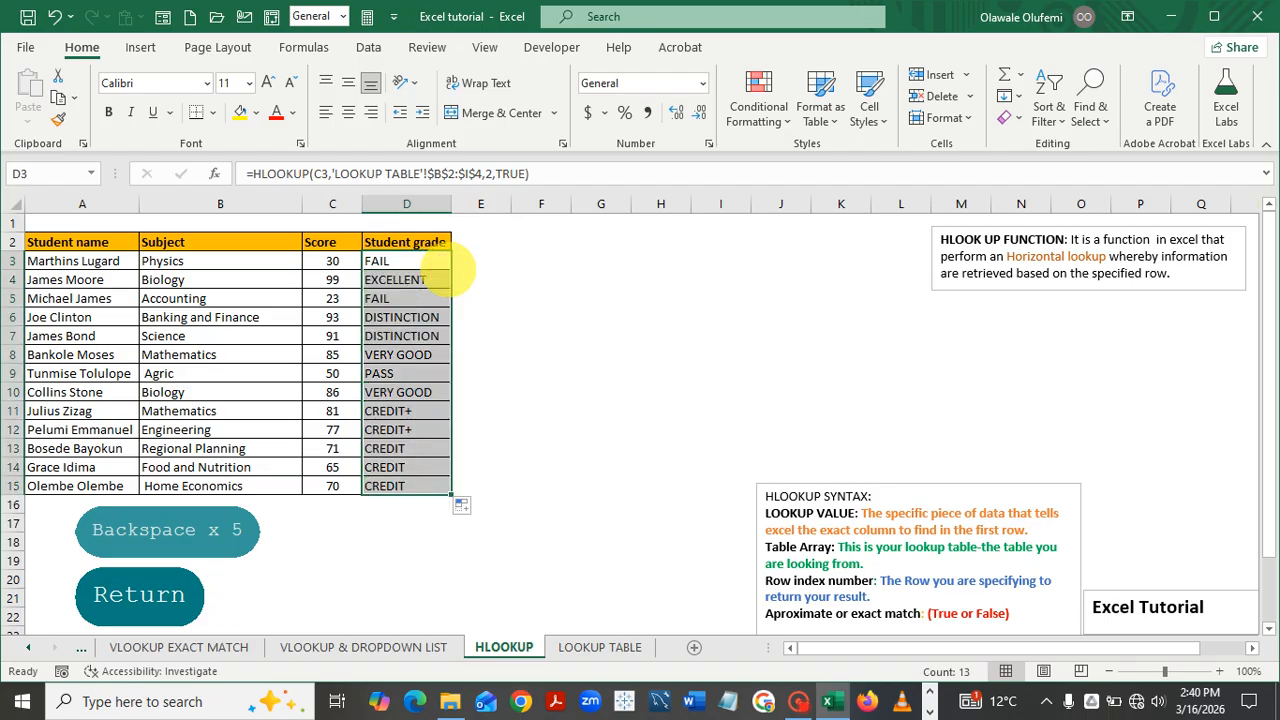
left_click(573, 396)
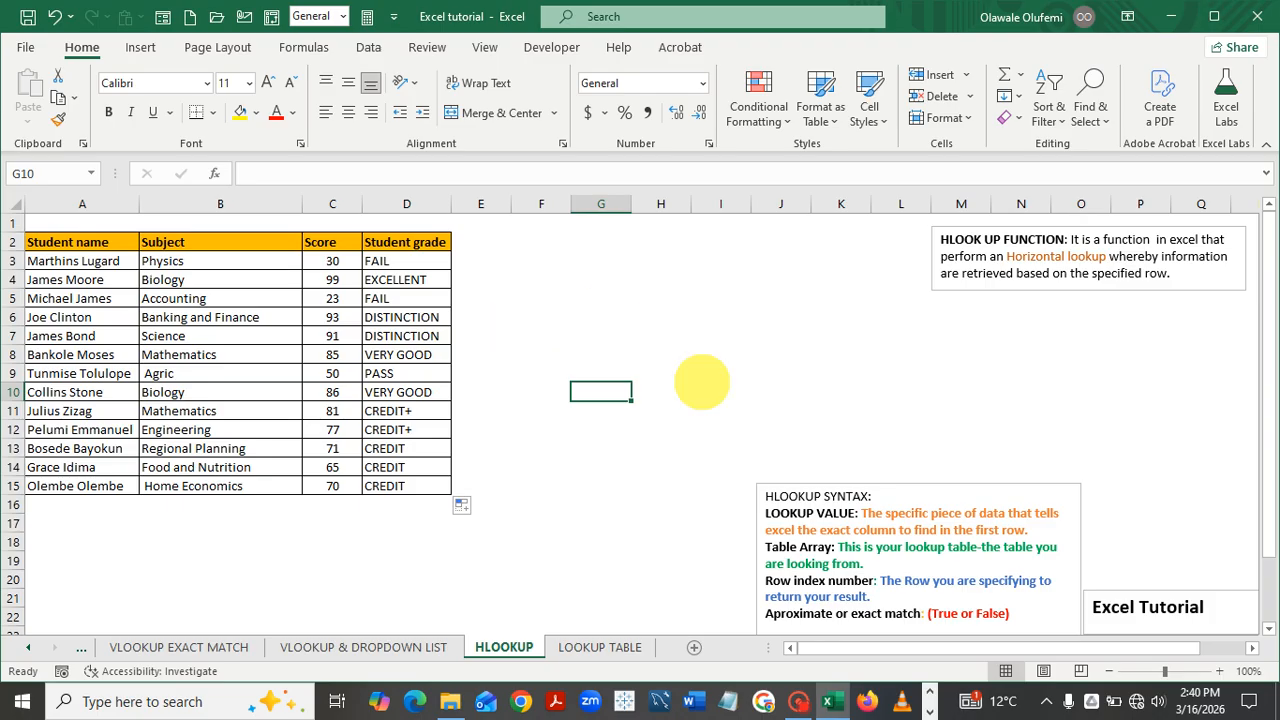
mouse_move(800, 690)
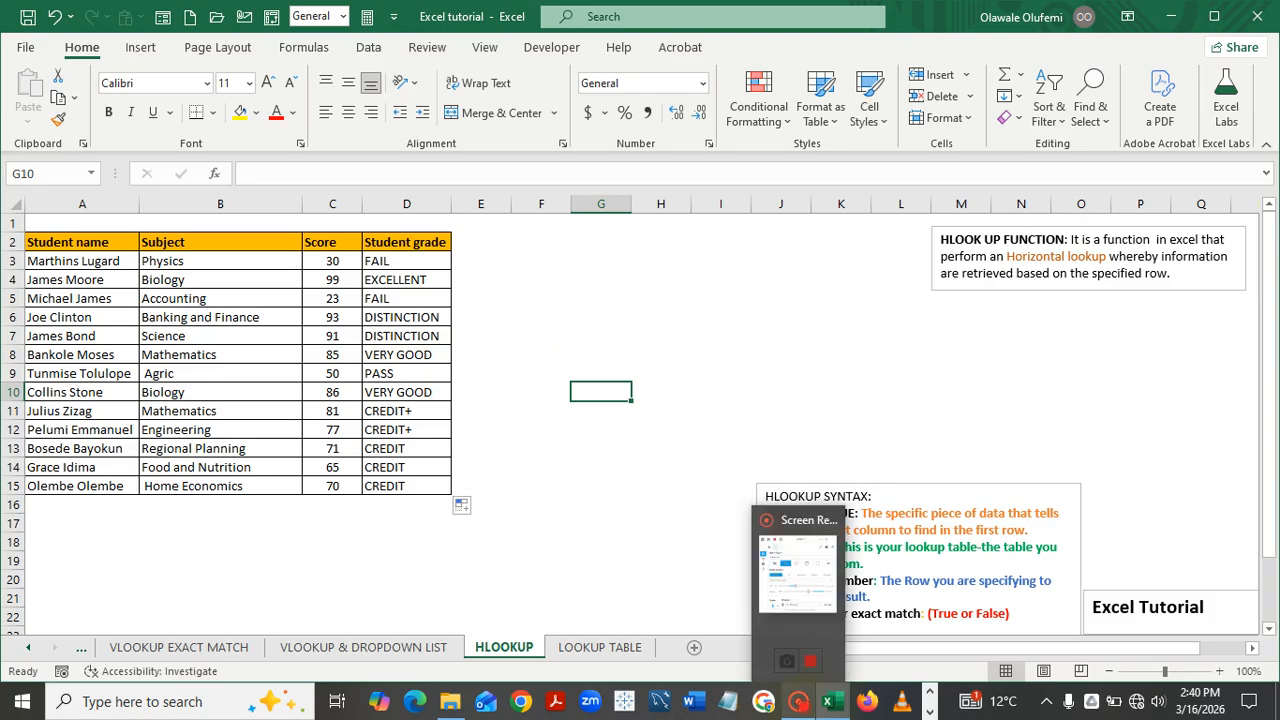